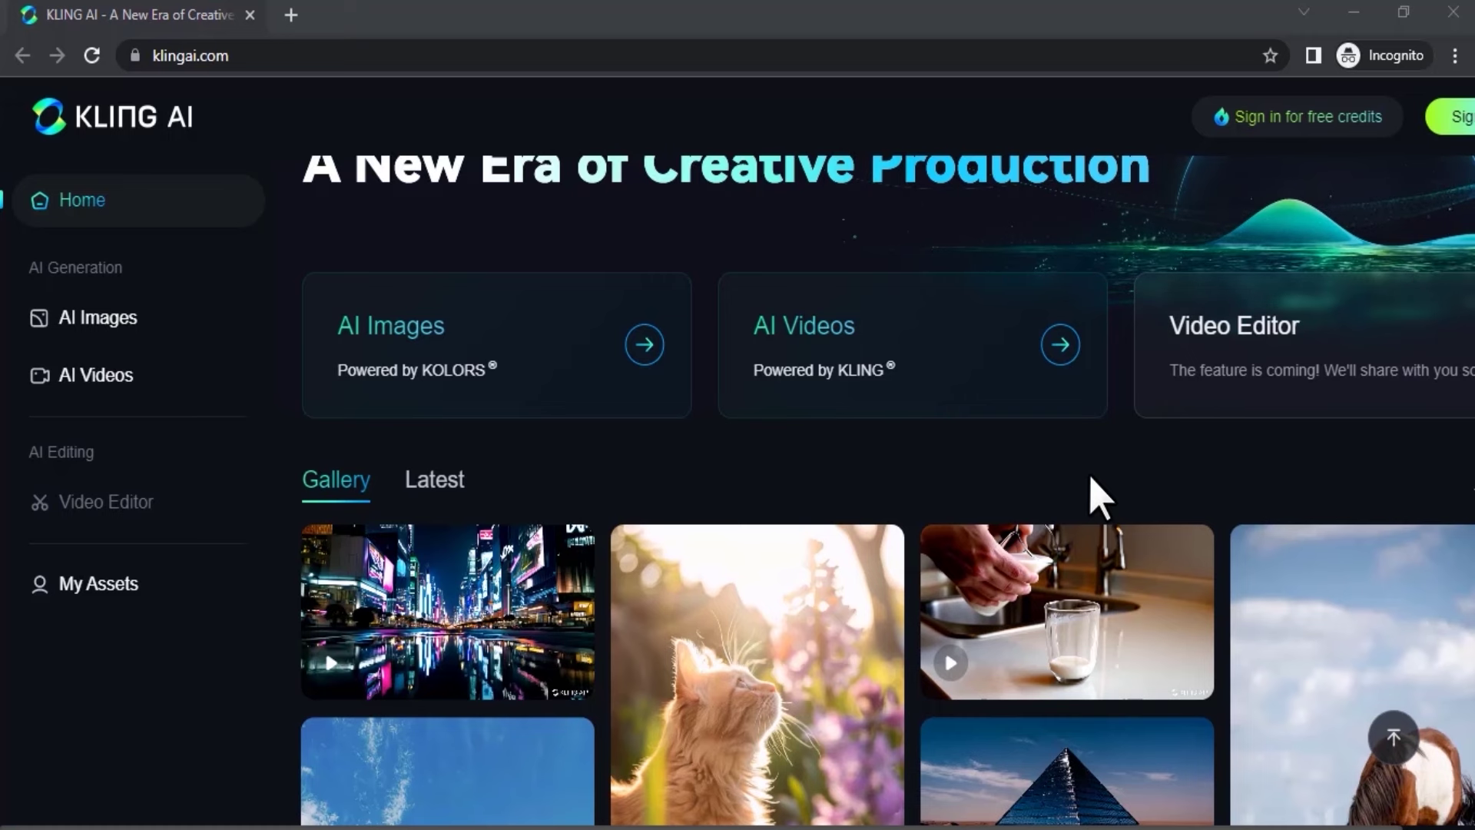
- Check the Kling AI site address, then open Sign In and choose 'Sign up for free'
{"action": "left_click", "coordinate": [208, 54]}
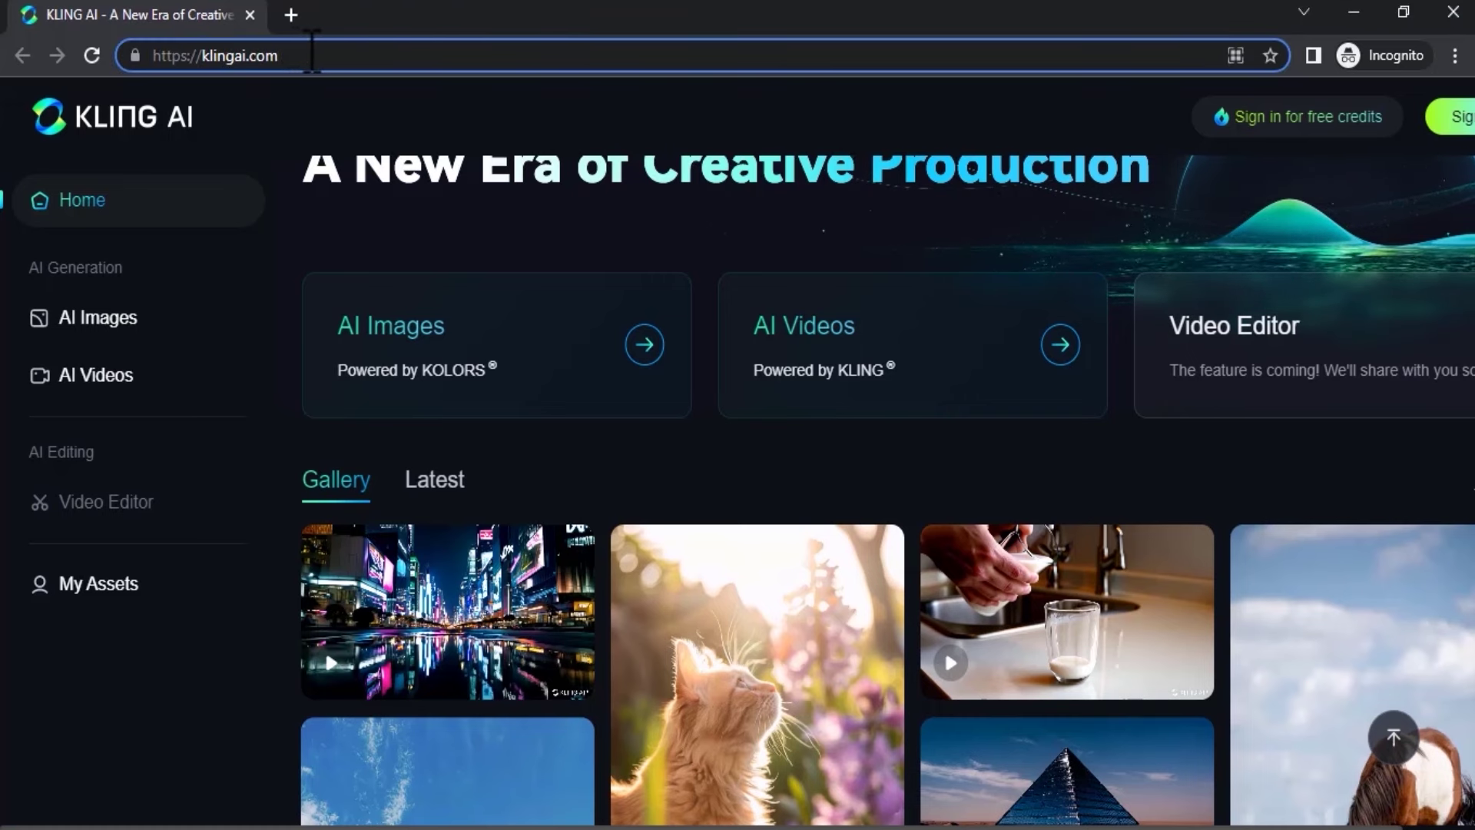
{"action": "left_click", "coordinate": [342, 56]}
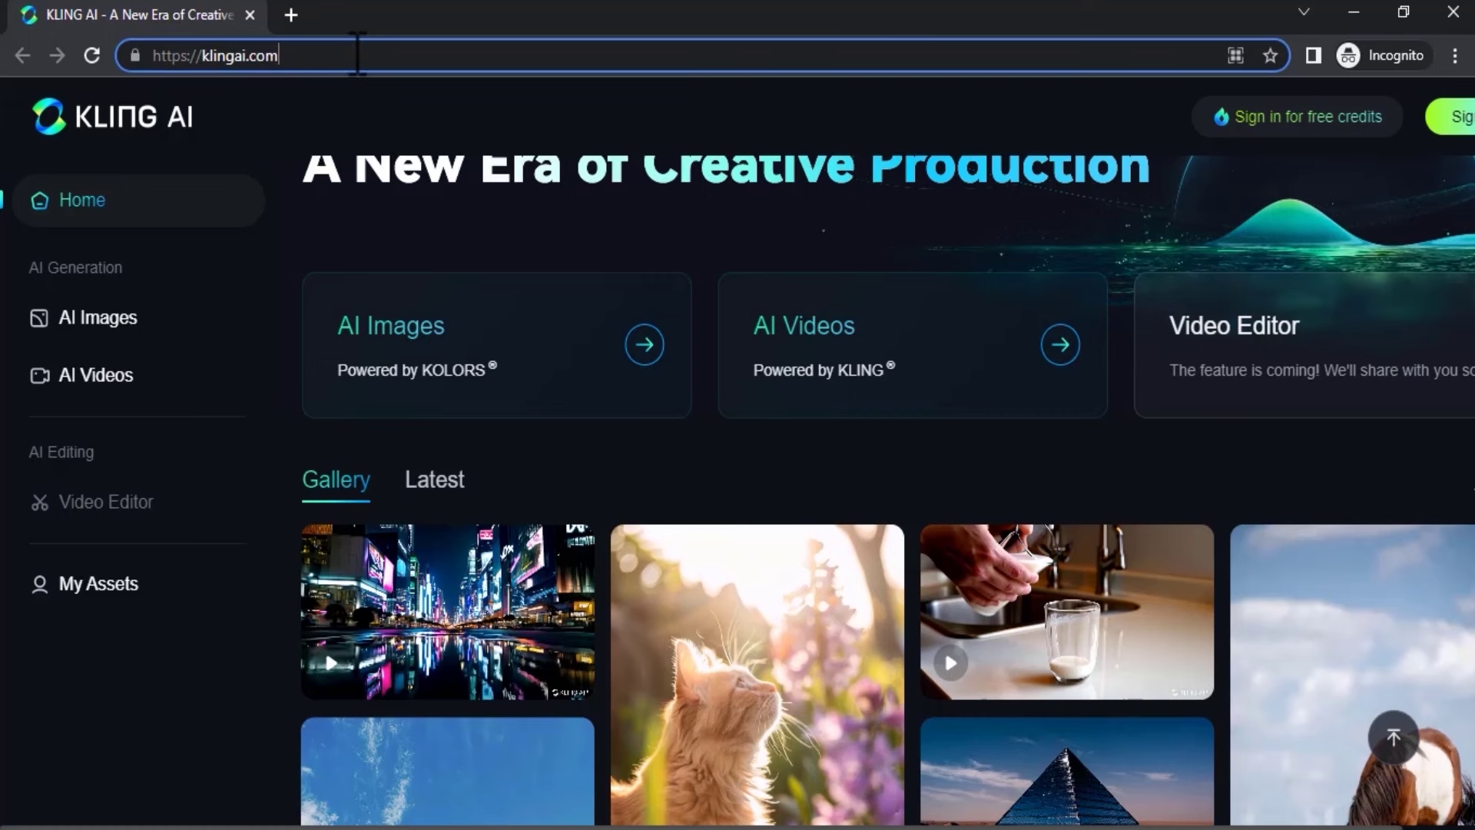
{"action": "left_click", "coordinate": [442, 123]}
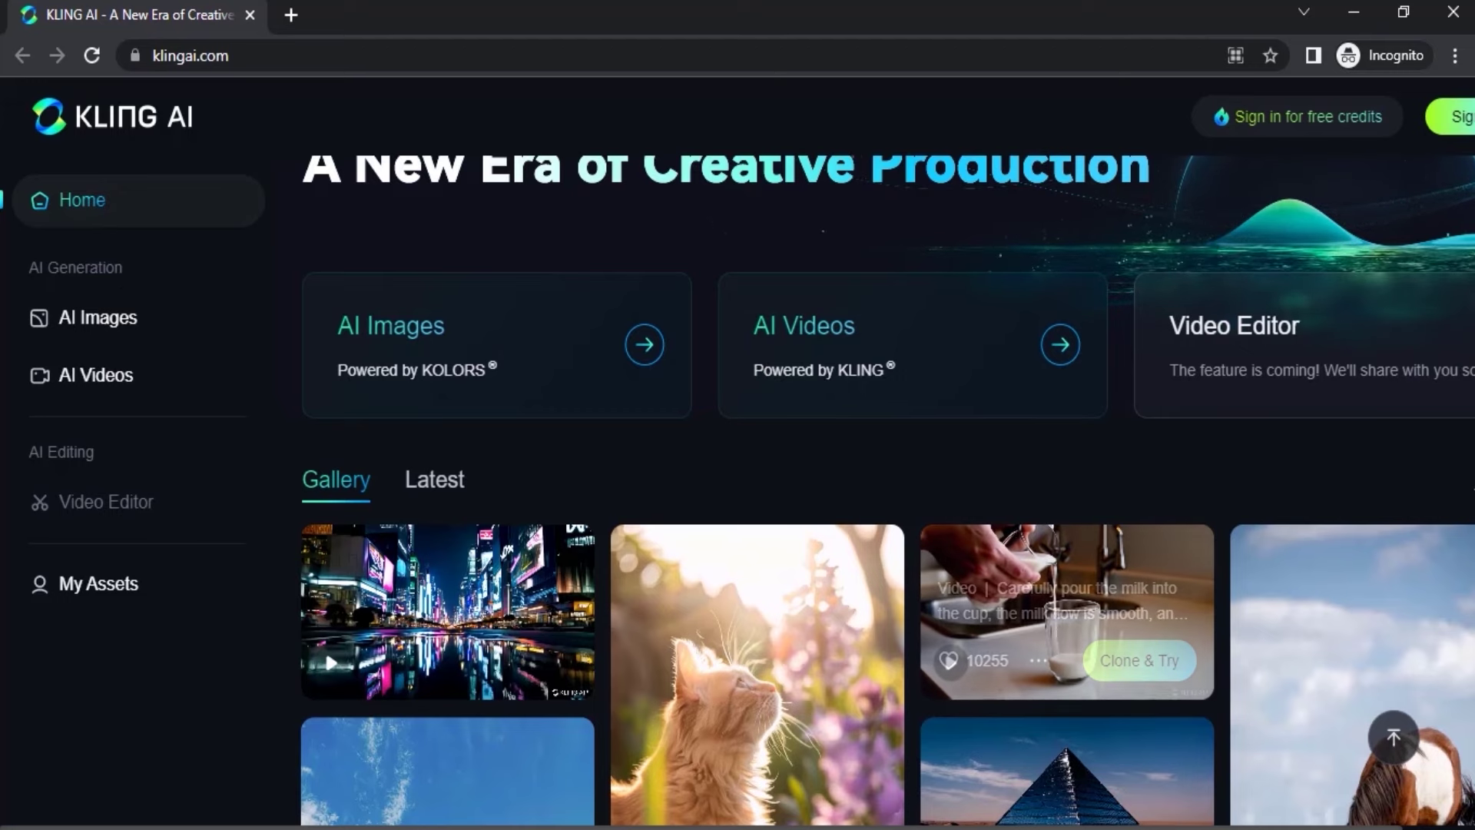
{"action": "scroll", "coordinate": [737, 461], "scroll_direction": "right", "scroll_amount": 2}
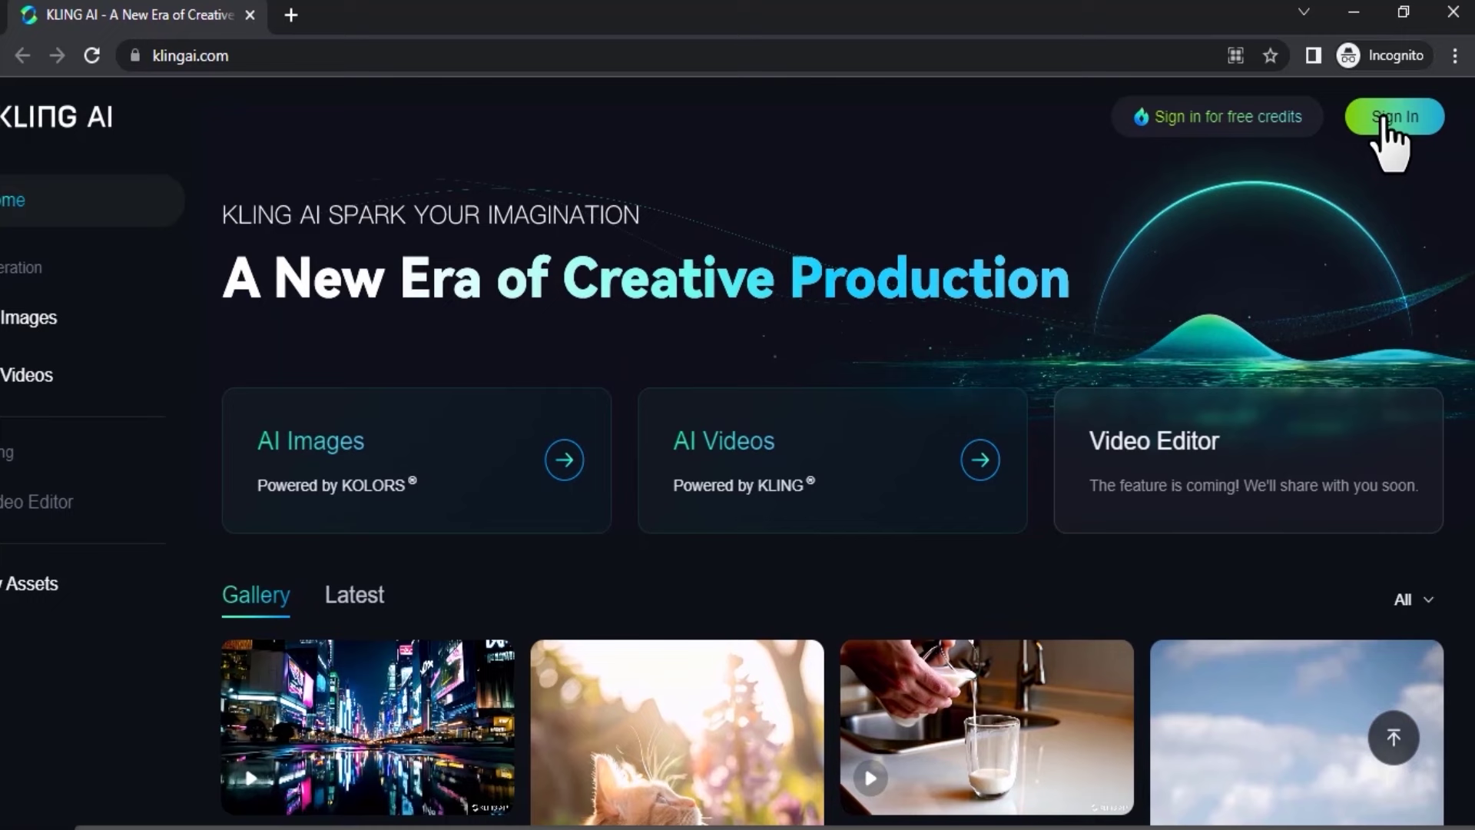
{"action": "left_click", "coordinate": [1395, 117]}
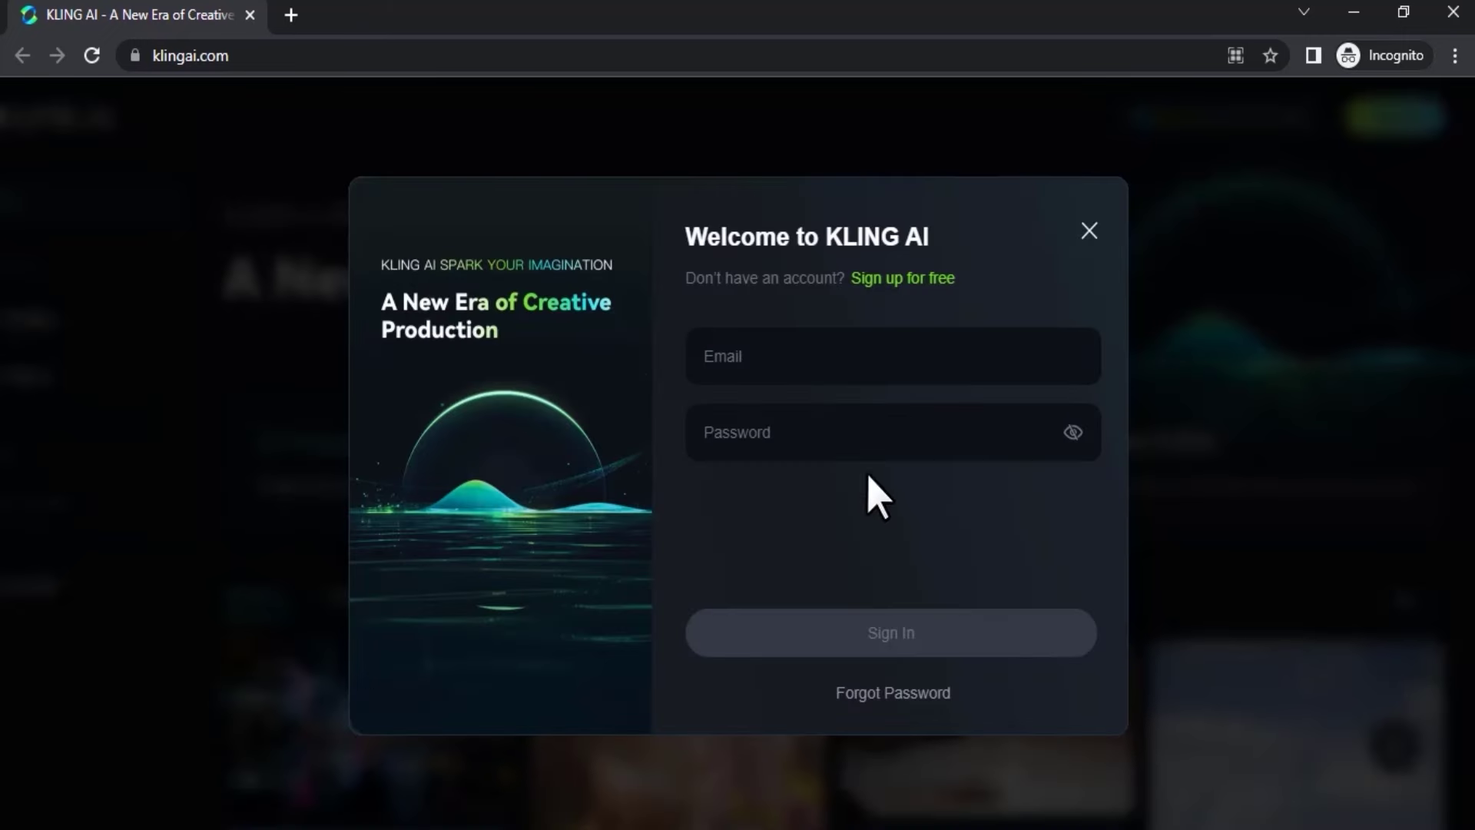
{"action": "left_click", "coordinate": [910, 280]}
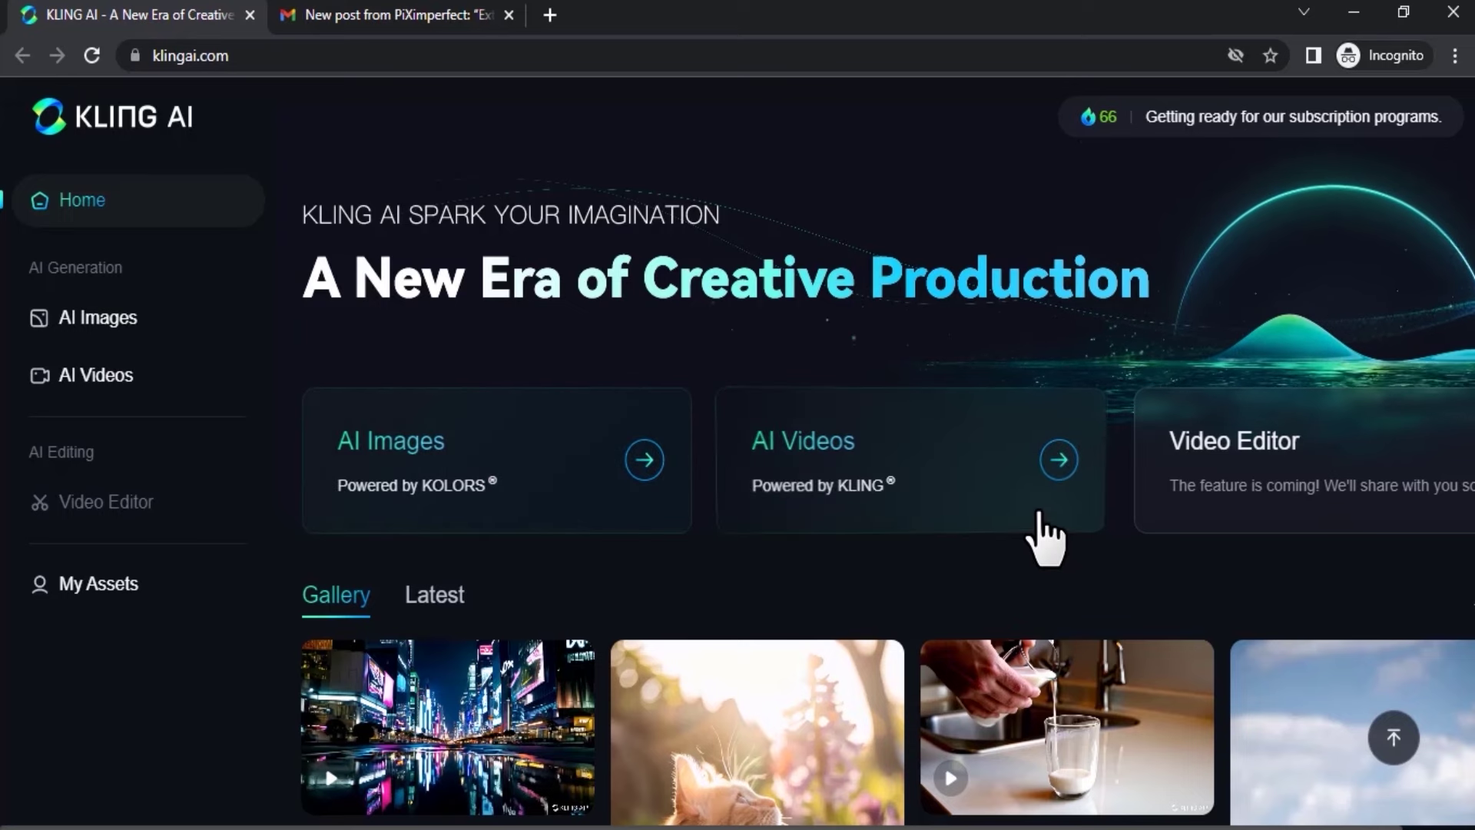
{"action": "scroll", "coordinate": [1037, 691], "scroll_direction": "right", "scroll_amount": 2}
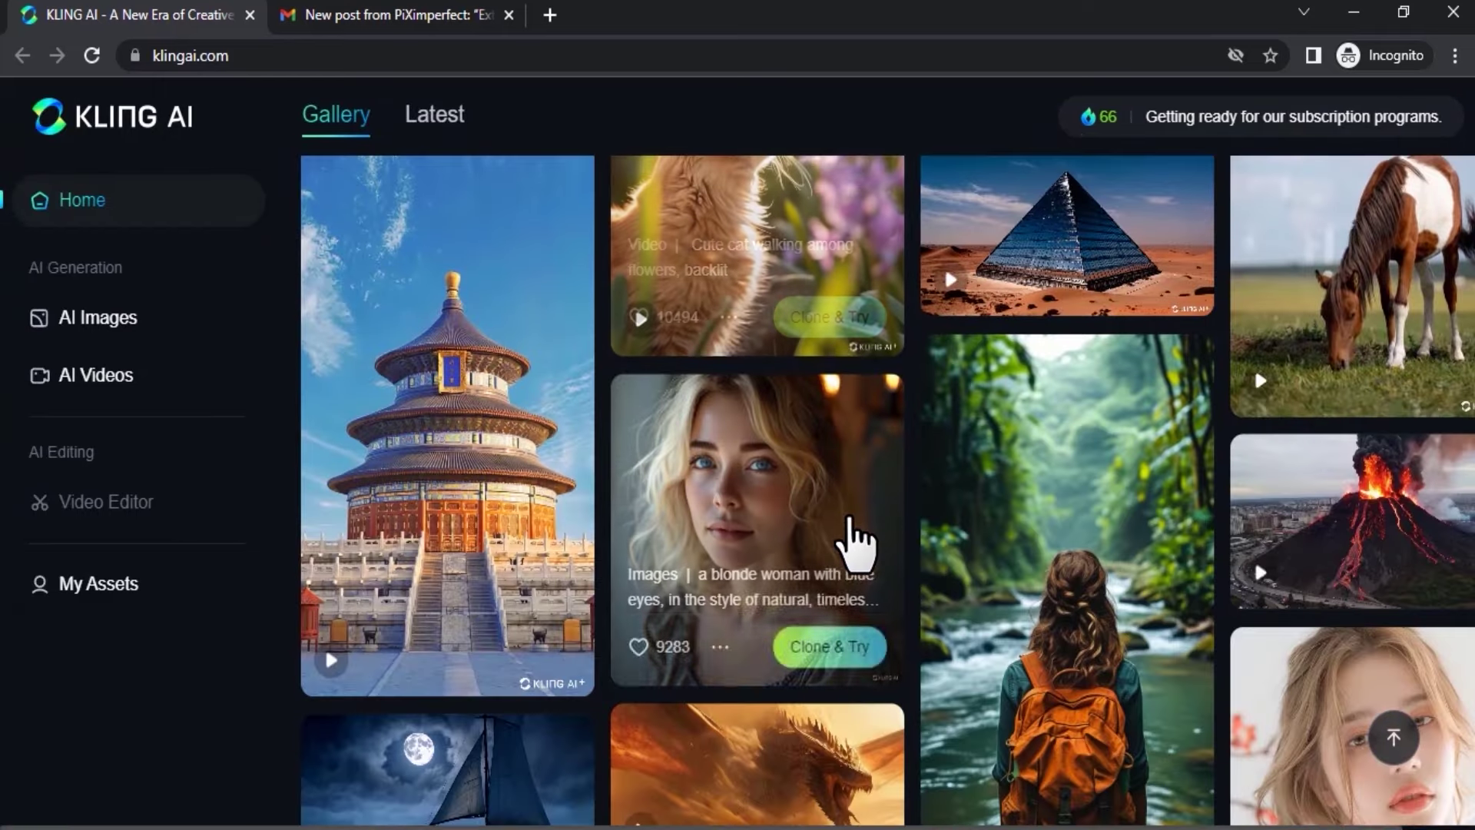
{"action": "scroll", "coordinate": [859, 536], "scroll_direction": "up", "scroll_amount": 3}
{"action": "scroll", "coordinate": [806, 484], "scroll_direction": "up", "scroll_amount": 2}
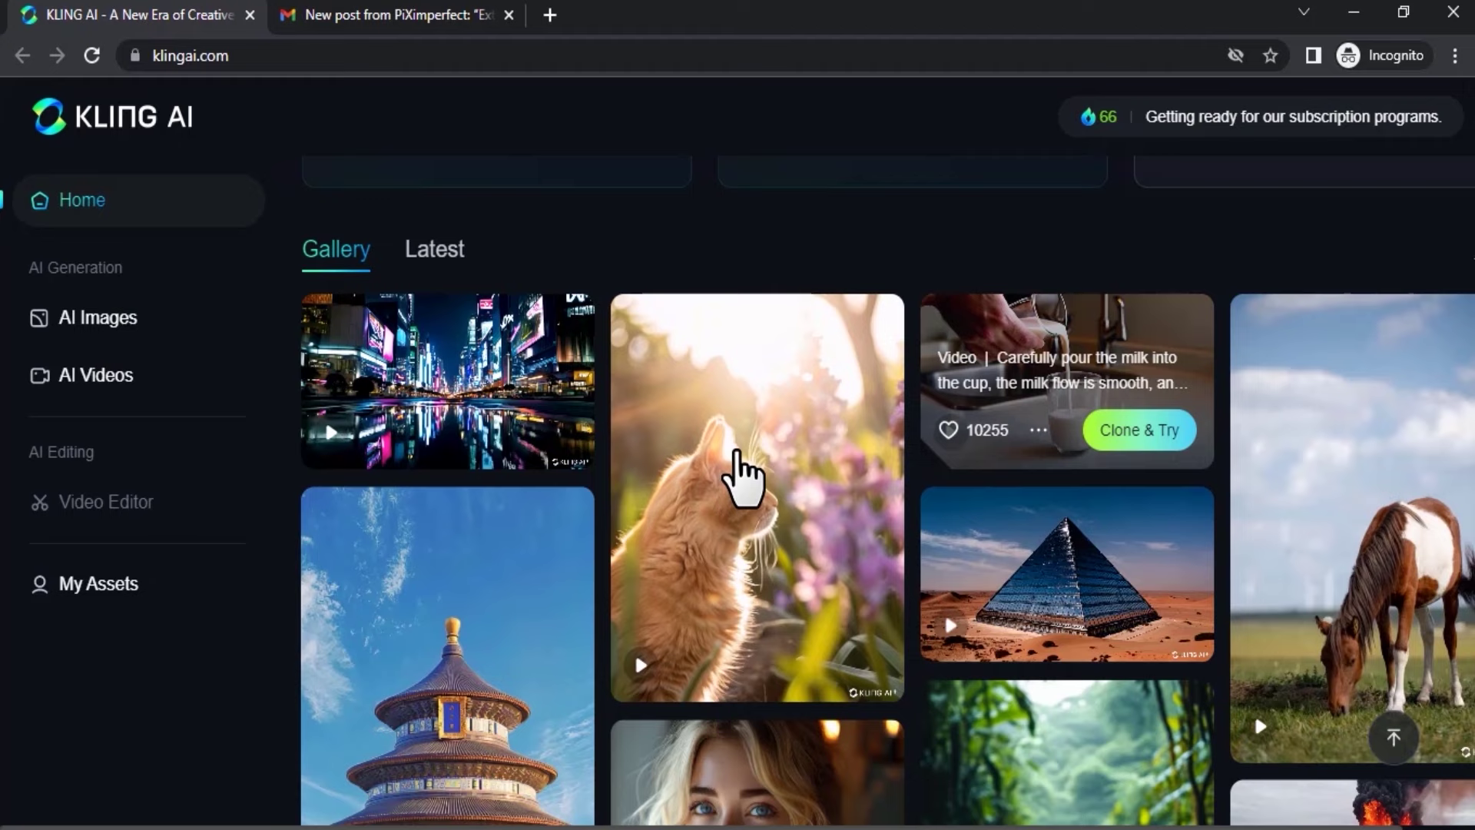
{"action": "scroll", "coordinate": [829, 565], "scroll_direction": "down", "scroll_amount": 2}
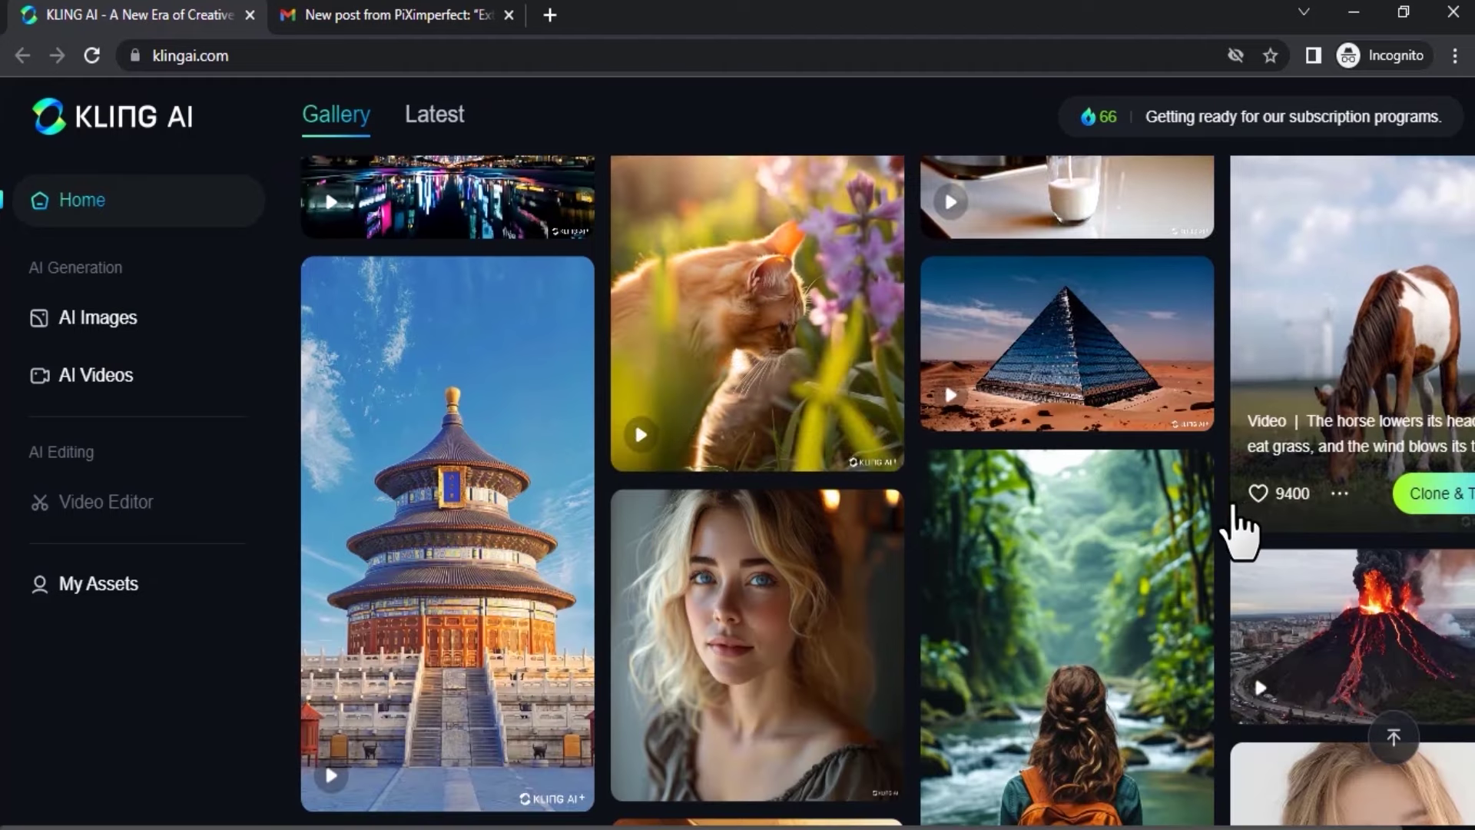
{"action": "mouse_move", "coordinate": [1348, 519]}
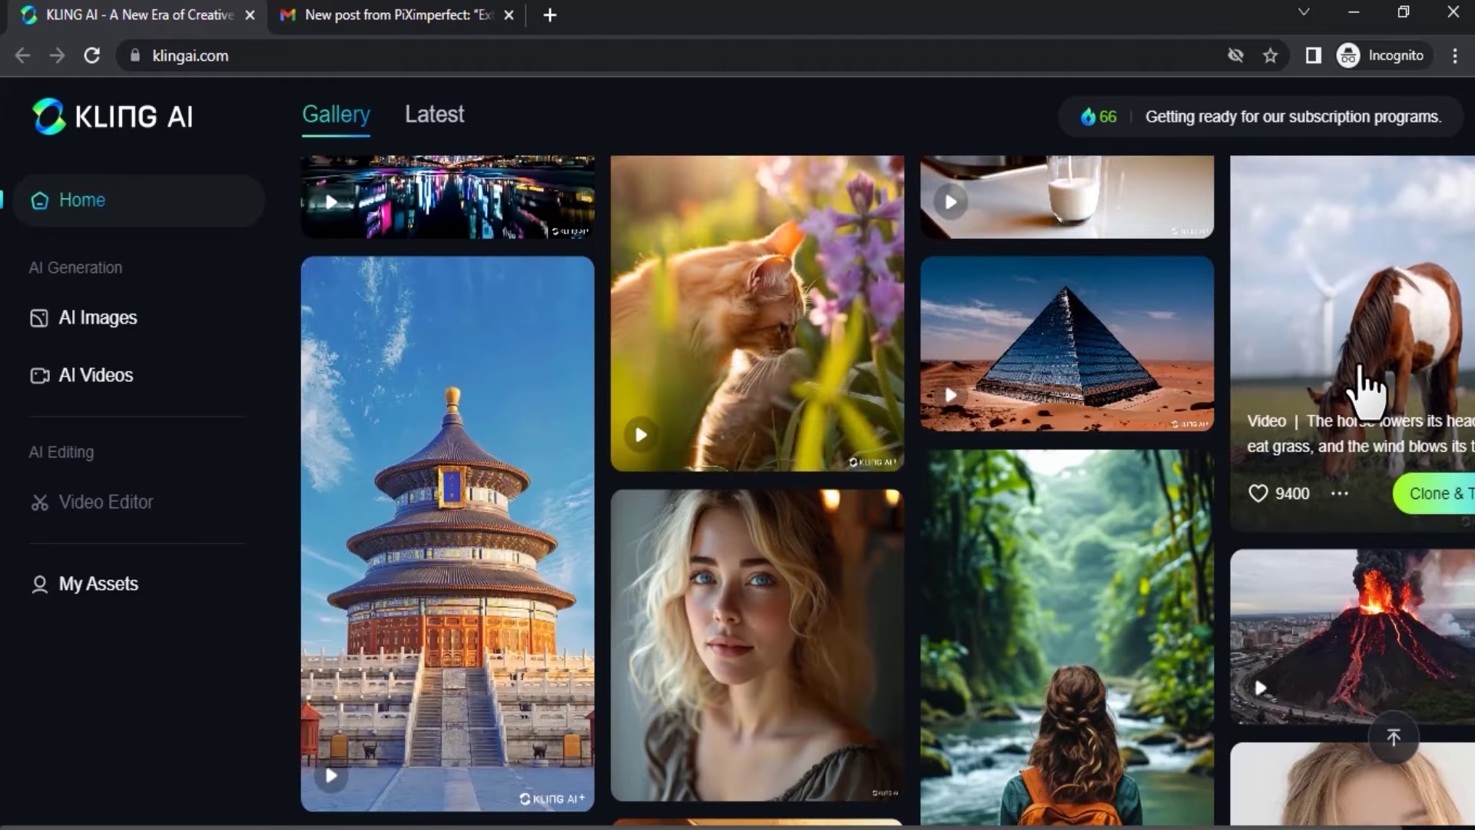
{"action": "scroll", "coordinate": [1334, 352], "scroll_direction": "down", "scroll_amount": 1}
{"action": "scroll", "coordinate": [1094, 527], "scroll_direction": "down", "scroll_amount": 2}
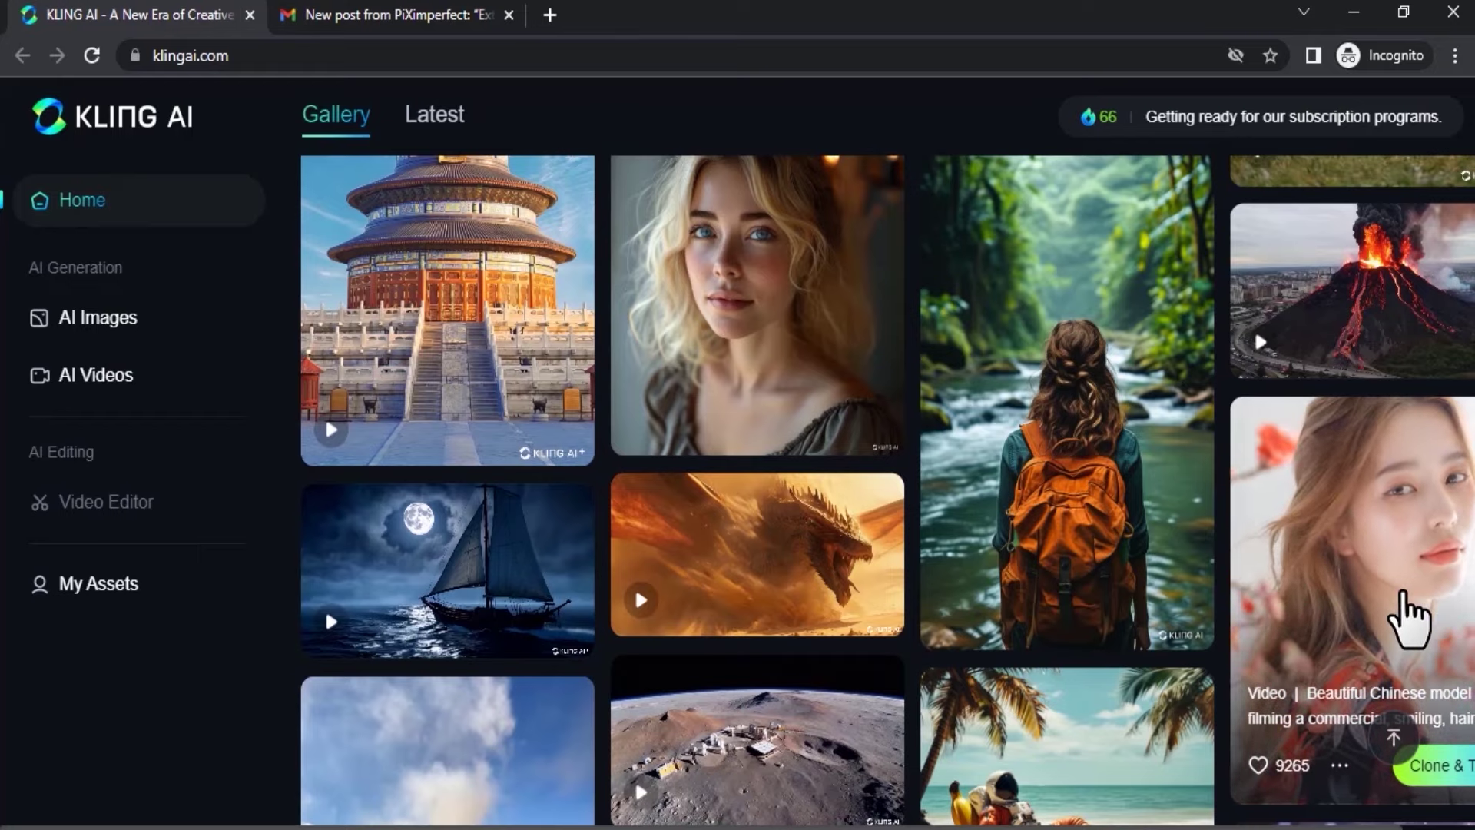
{"action": "scroll", "coordinate": [1411, 621], "scroll_direction": "down", "scroll_amount": 5}
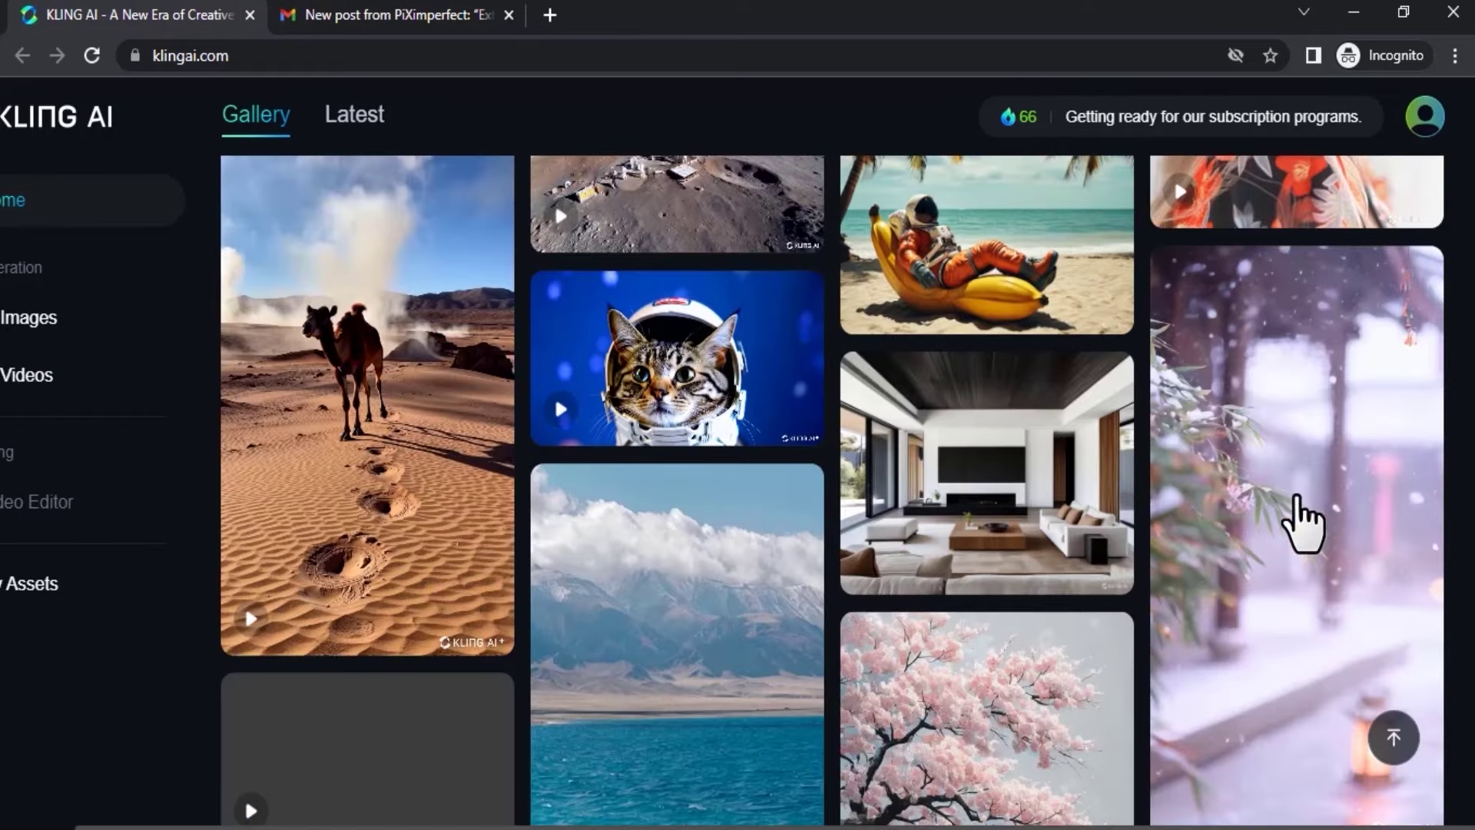
{"action": "scroll", "coordinate": [1311, 390], "scroll_direction": "down", "scroll_amount": 2}
{"action": "scroll", "coordinate": [696, 377], "scroll_direction": "up", "scroll_amount": 3}
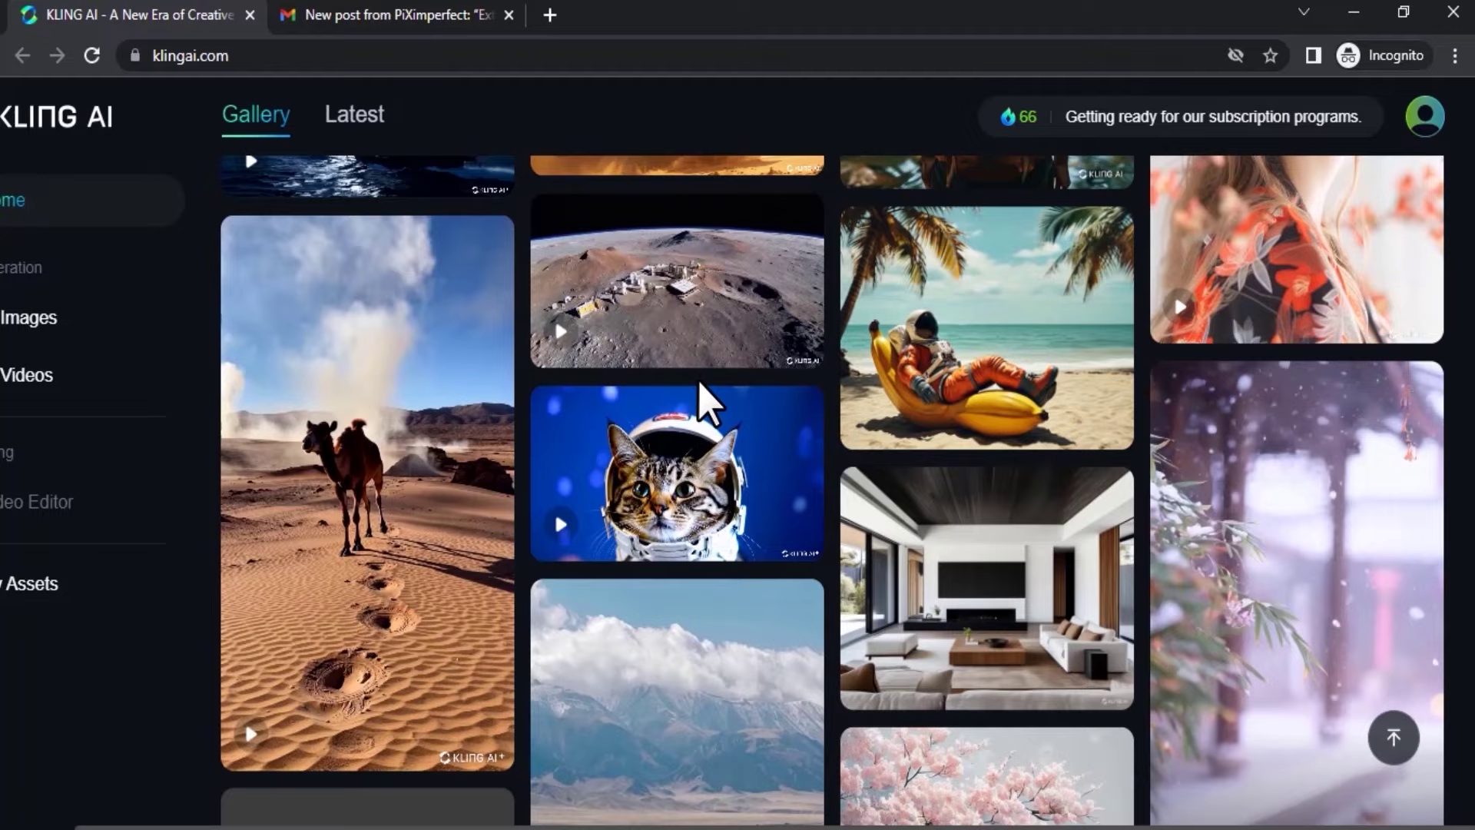
{"action": "scroll", "coordinate": [683, 385], "scroll_direction": "up", "scroll_amount": 2}
{"action": "scroll", "coordinate": [692, 404], "scroll_direction": "up", "scroll_amount": 4}
{"action": "scroll", "coordinate": [645, 392], "scroll_direction": "up", "scroll_amount": 4}
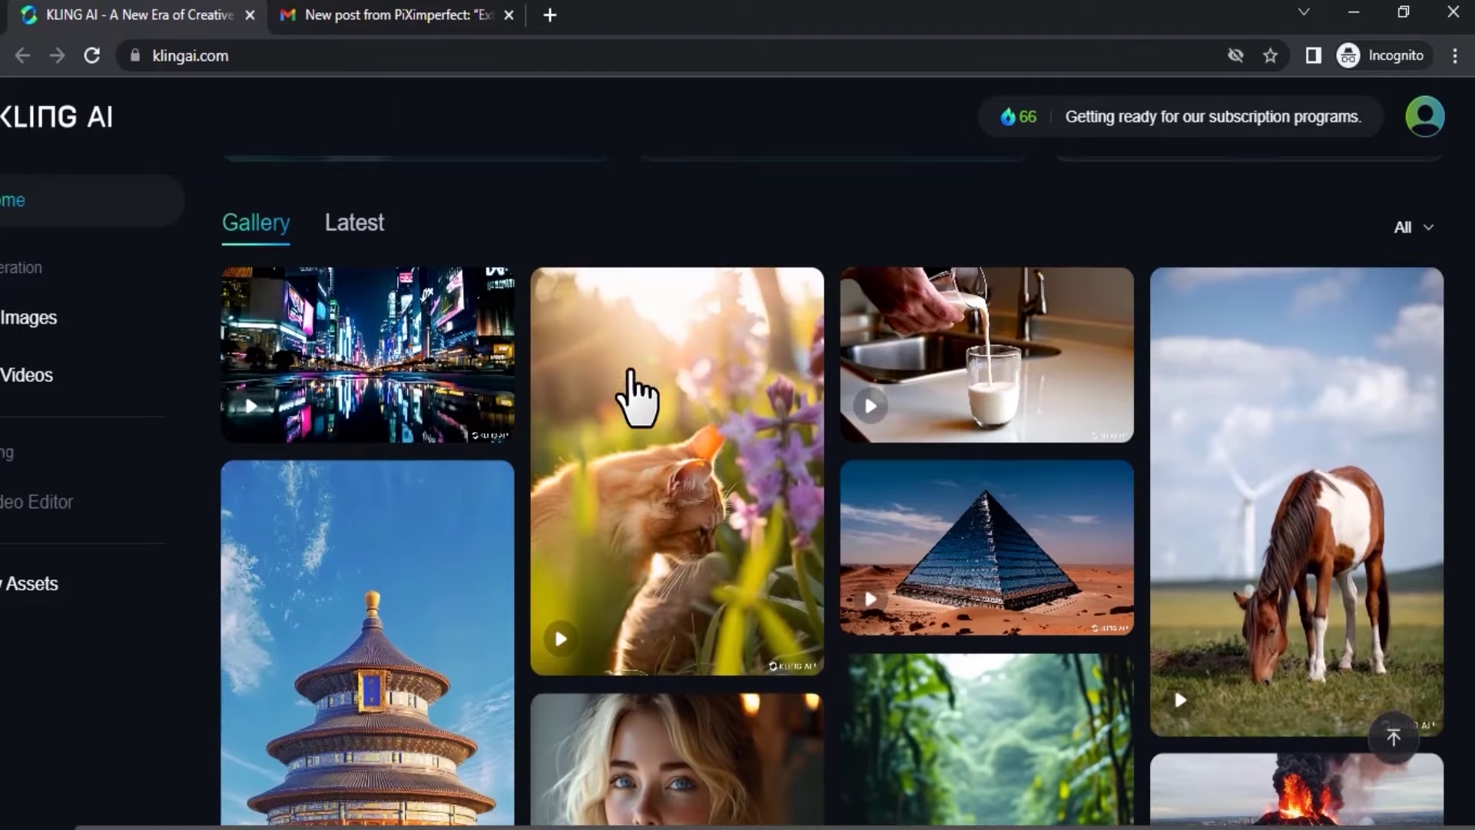
{"action": "scroll", "coordinate": [576, 576], "scroll_direction": "up", "scroll_amount": 3}
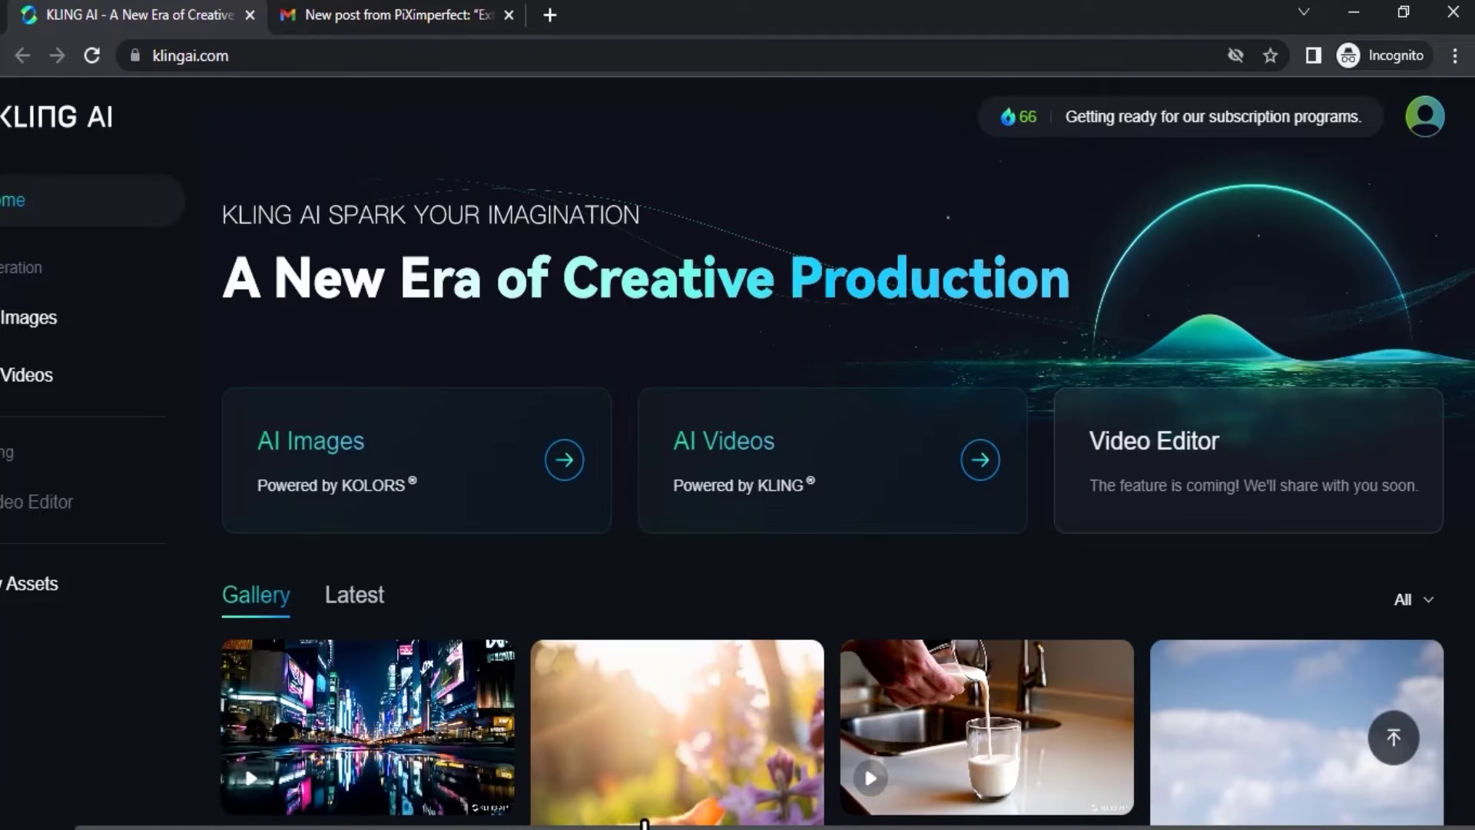
{"action": "left_click_drag", "start_coordinate": [692, 825], "coordinate": [610, 826]}
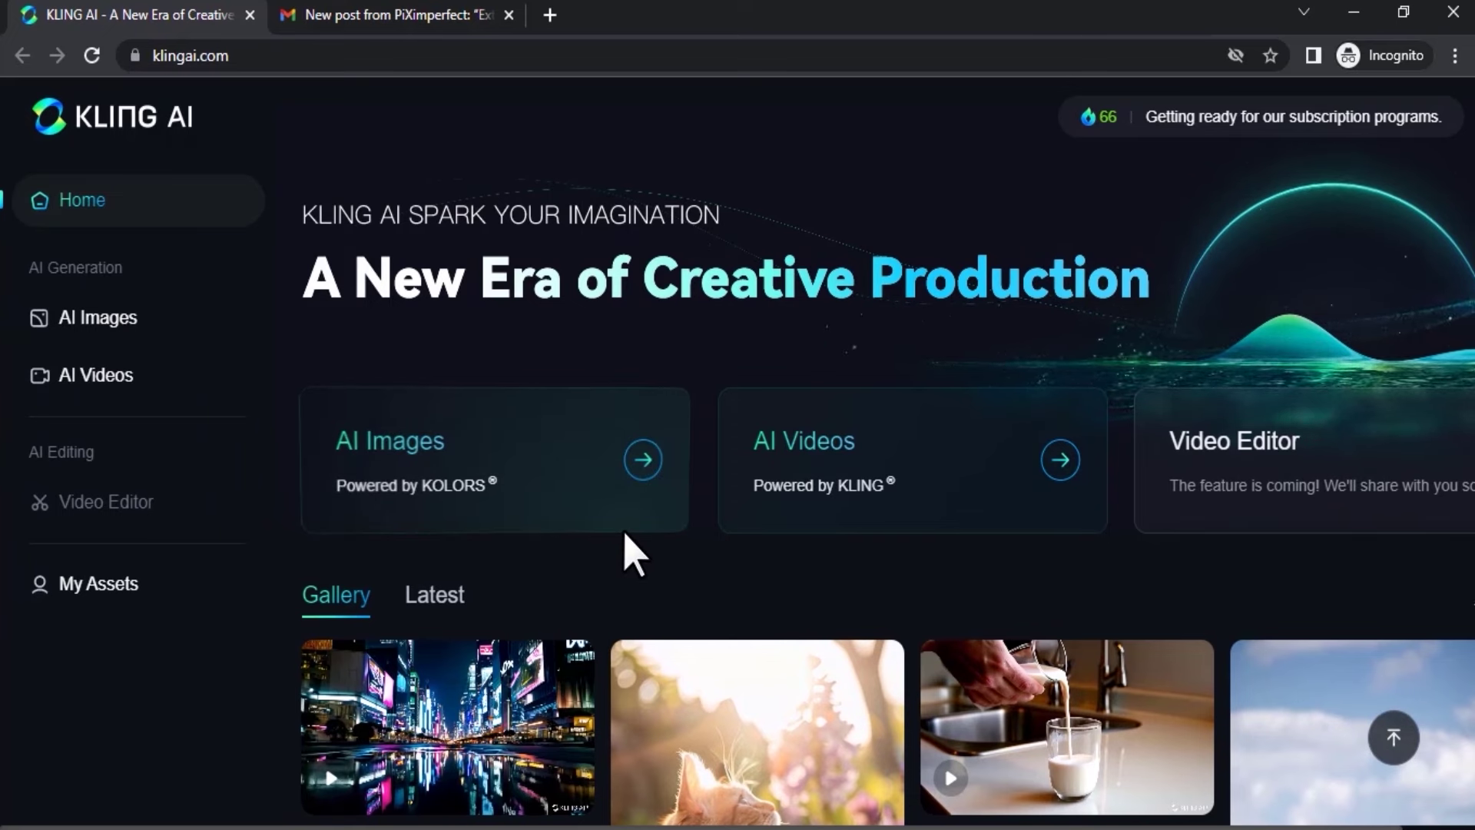
- Open the AI Videos card to enter the Text to Video space
{"action": "left_click", "coordinate": [887, 467]}
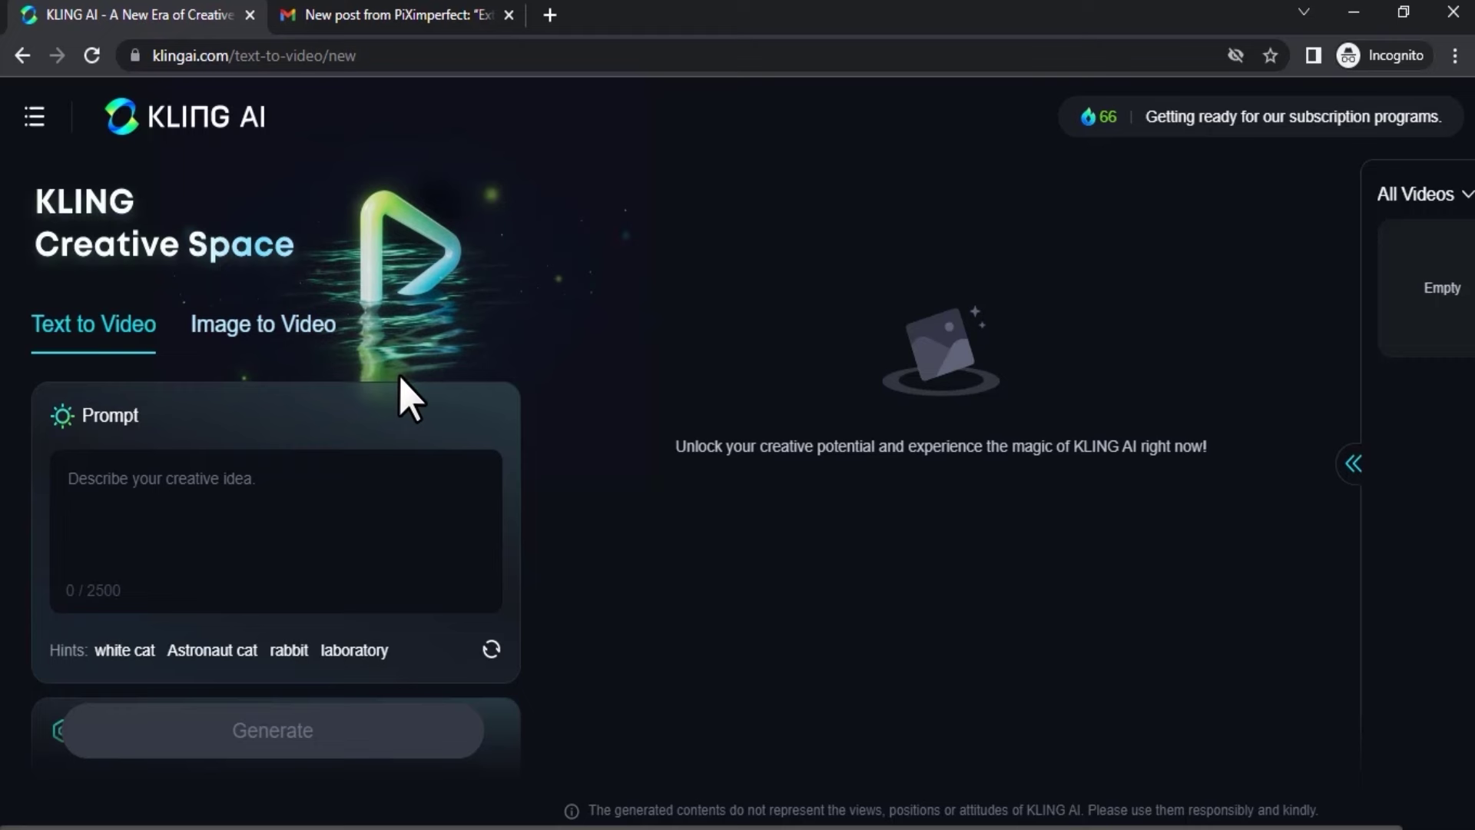
{"action": "scroll", "coordinate": [380, 489], "scroll_direction": "down", "scroll_amount": 2}
{"action": "scroll", "coordinate": [380, 489], "scroll_direction": "up", "scroll_amount": 2}
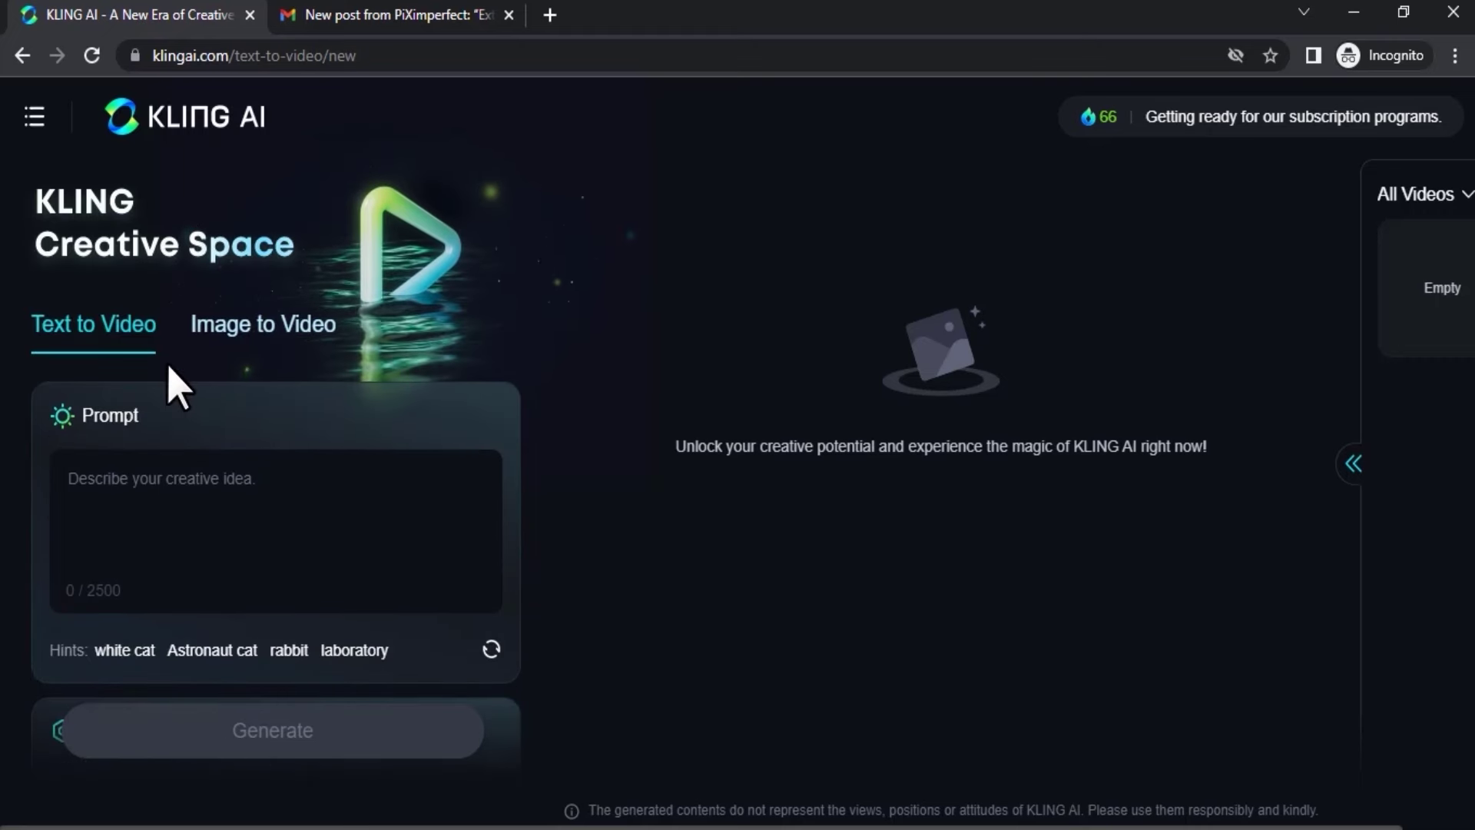
{"action": "scroll", "coordinate": [198, 421], "scroll_direction": "down", "scroll_amount": 2}
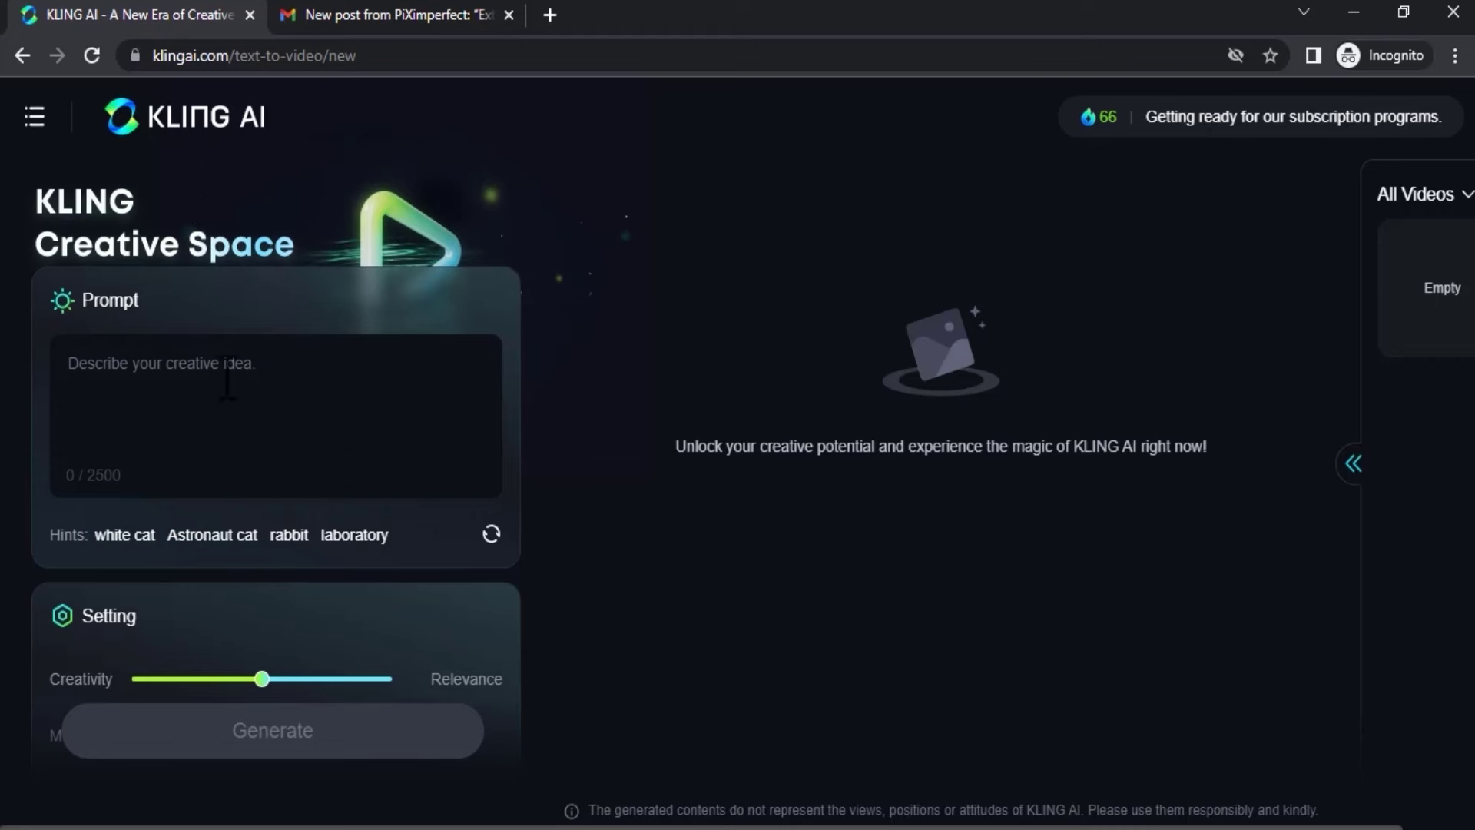
{"action": "scroll", "coordinate": [291, 401], "scroll_direction": "down", "scroll_amount": 3}
{"action": "scroll", "coordinate": [254, 427], "scroll_direction": "down", "scroll_amount": 2}
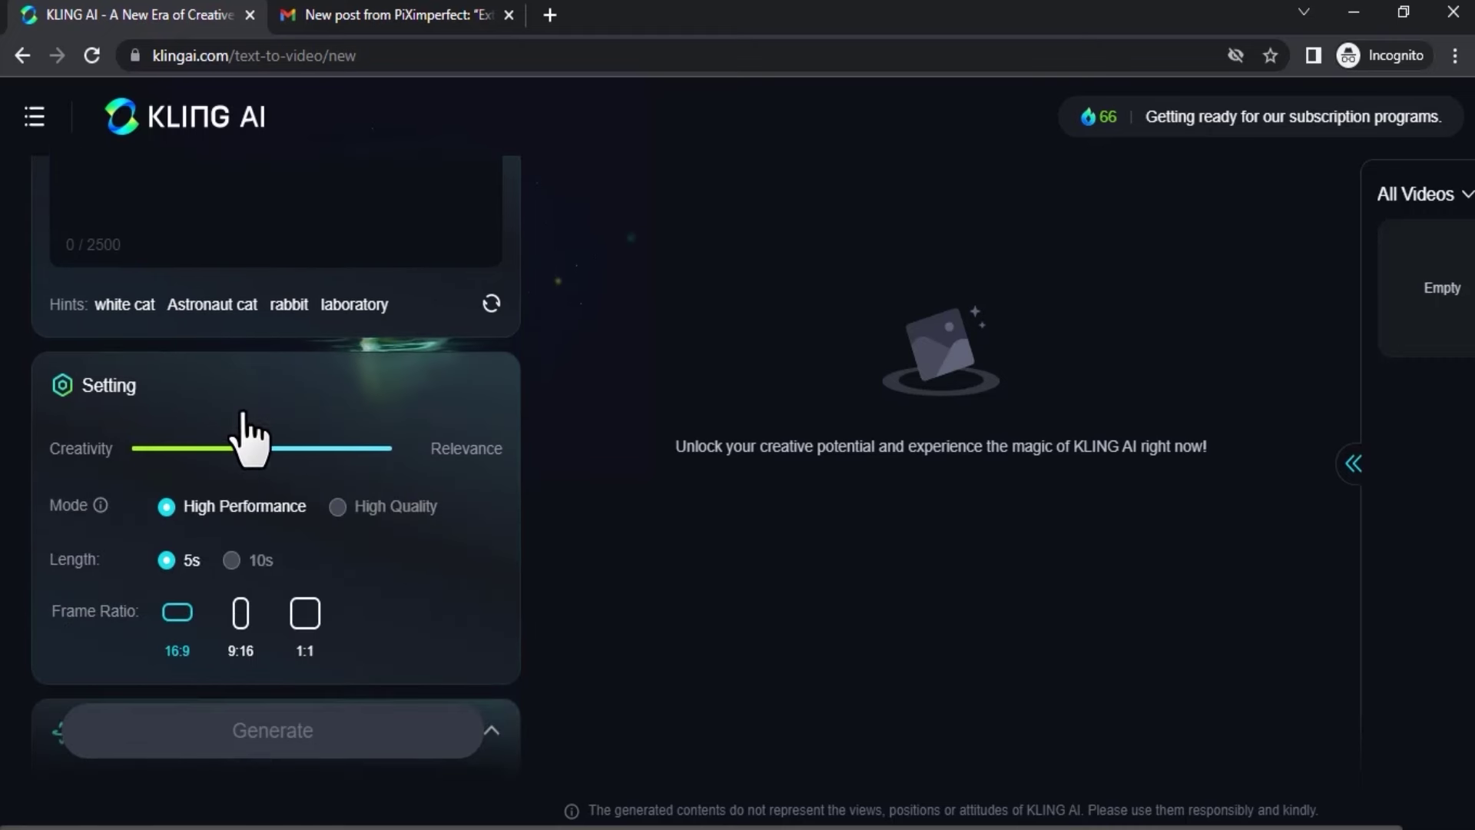
{"action": "scroll", "coordinate": [247, 427], "scroll_direction": "up", "scroll_amount": 5}
- Start the prompt 'Astronaut sitting in the beach' and try High Quality mode
{"action": "left_click", "coordinate": [242, 394]}
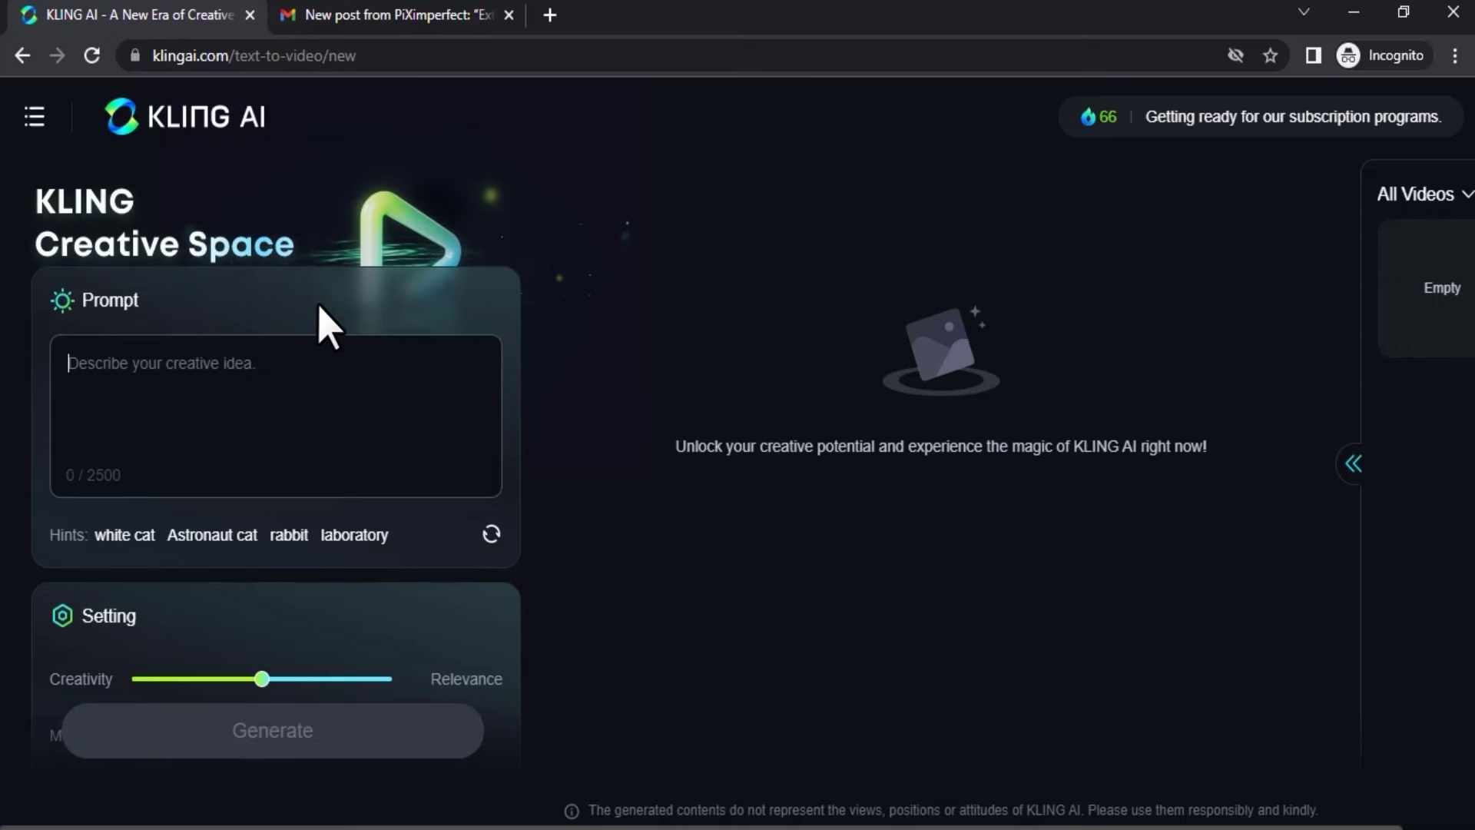
{"action": "type", "text": "Astronaut sitting in the beach"}
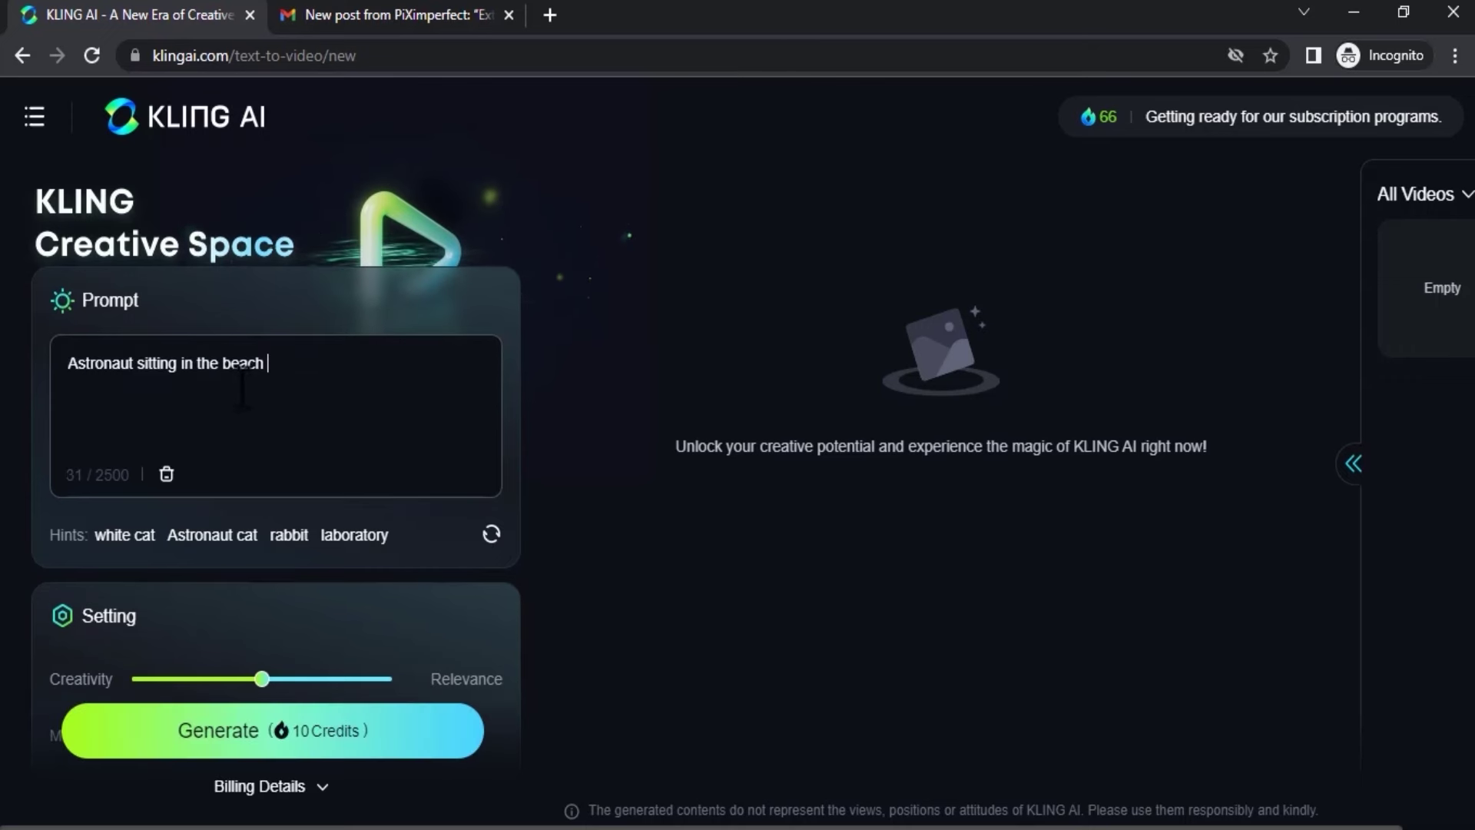
{"action": "scroll", "coordinate": [304, 383], "scroll_direction": "down", "scroll_amount": 1}
{"action": "scroll", "coordinate": [288, 416], "scroll_direction": "down", "scroll_amount": 3}
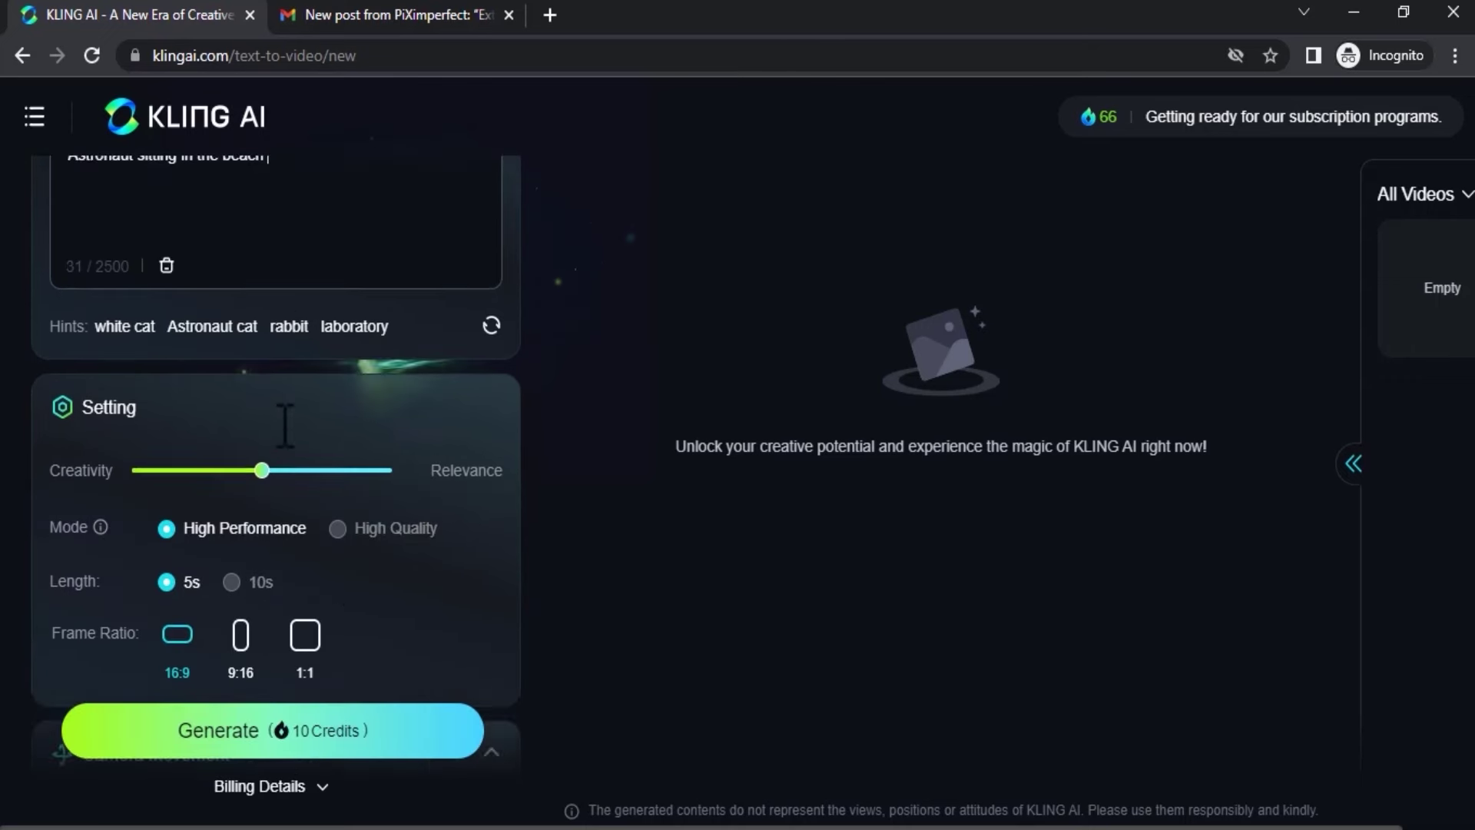
{"action": "scroll", "coordinate": [231, 415], "scroll_direction": "down", "scroll_amount": 2}
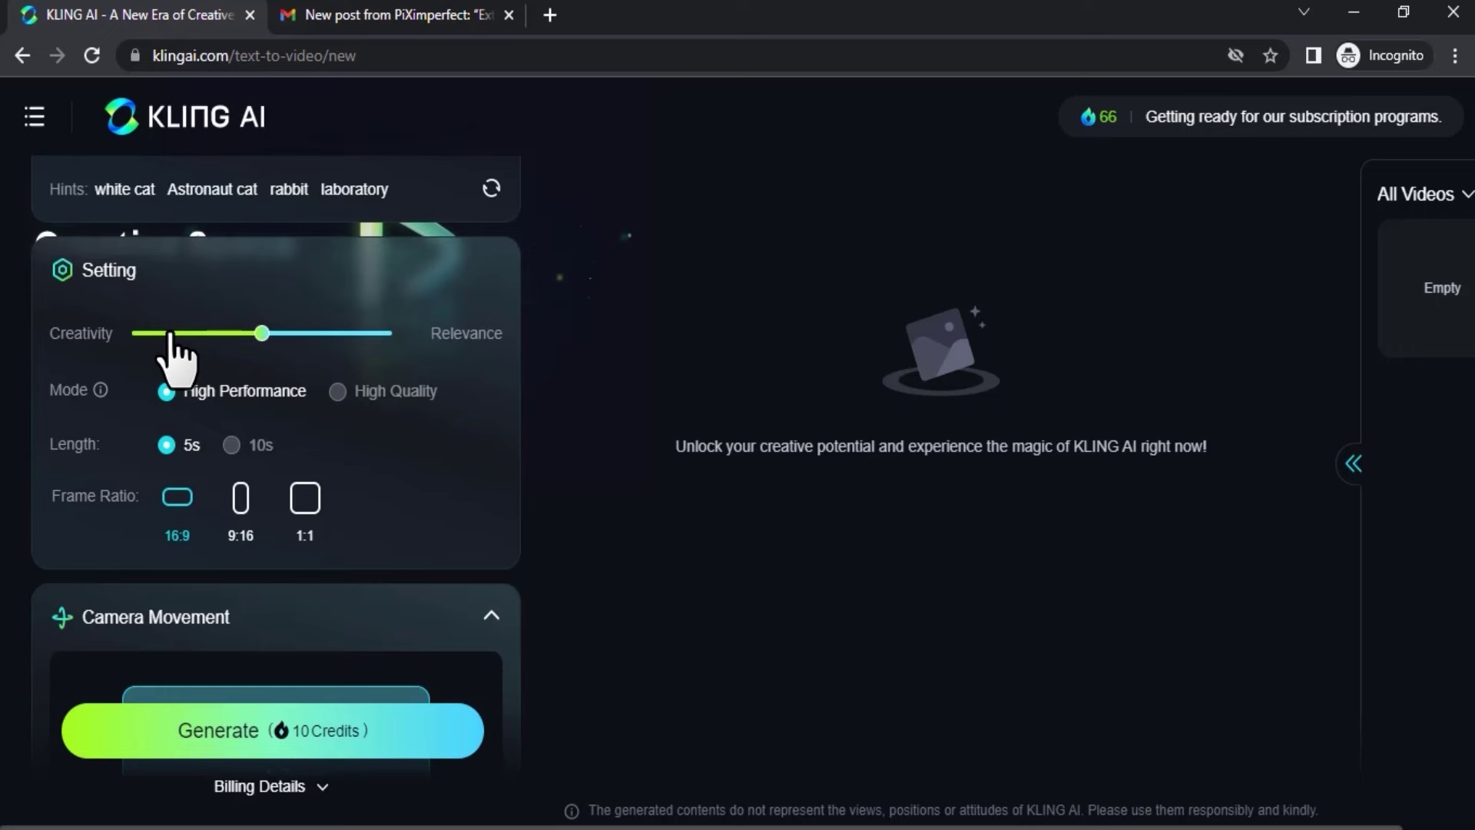
{"action": "left_click", "coordinate": [388, 388]}
{"action": "scroll", "coordinate": [370, 392], "scroll_direction": "up", "scroll_amount": 1}
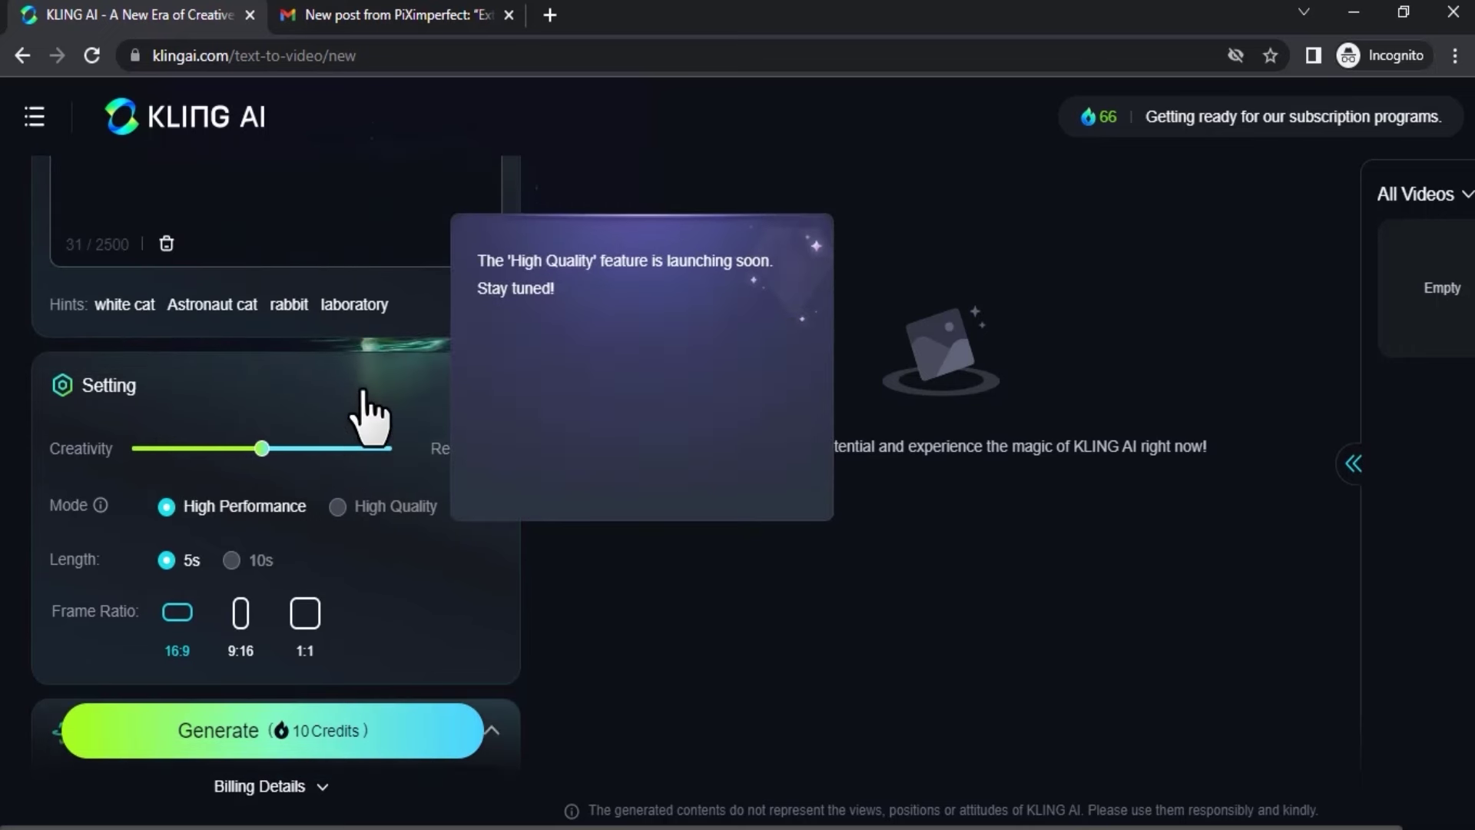
{"action": "left_click_drag", "start_coordinate": [263, 447], "coordinate": [263, 447]}
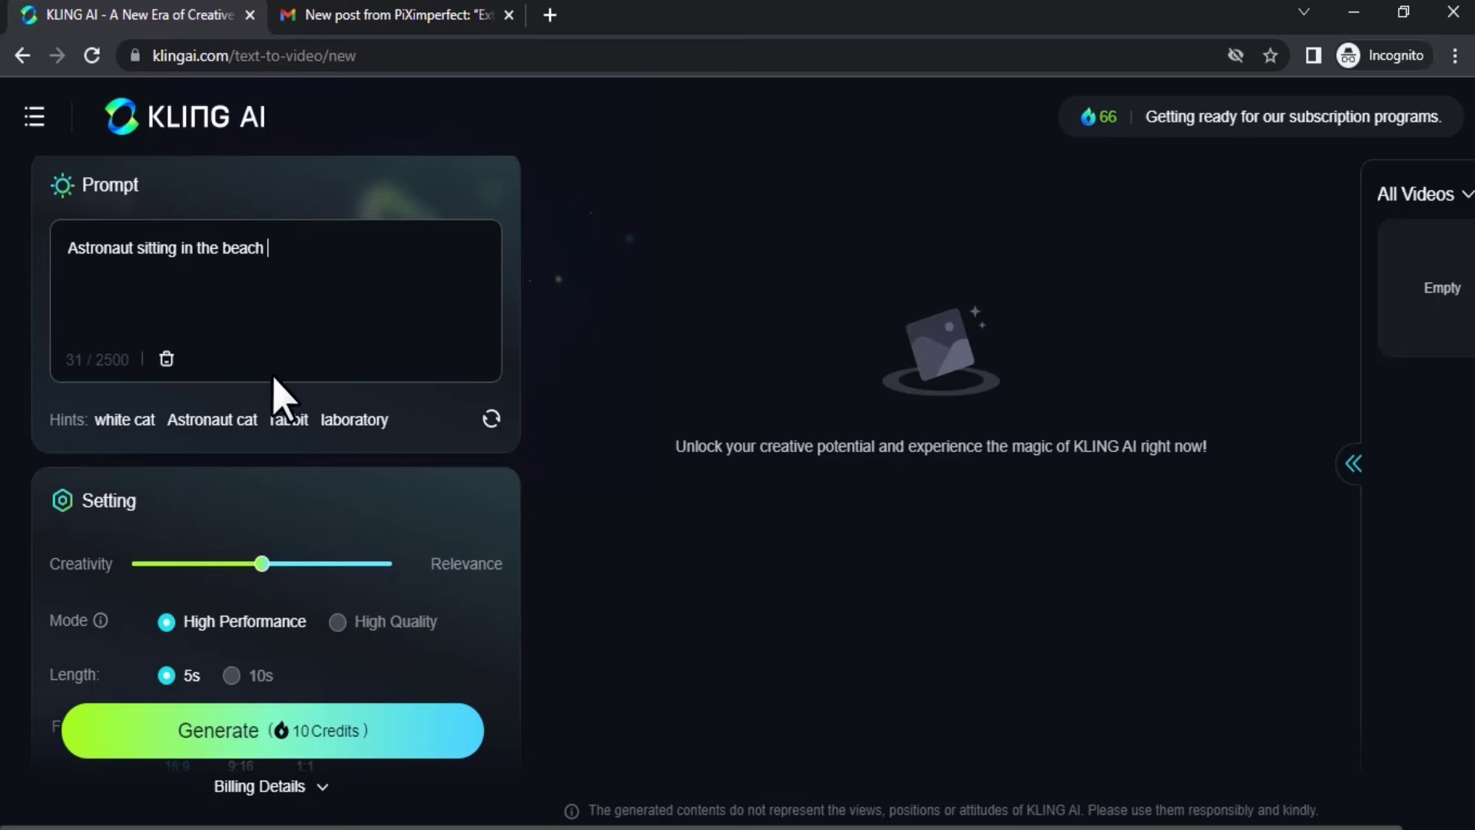
{"action": "scroll", "coordinate": [282, 398], "scroll_direction": "down", "scroll_amount": 2}
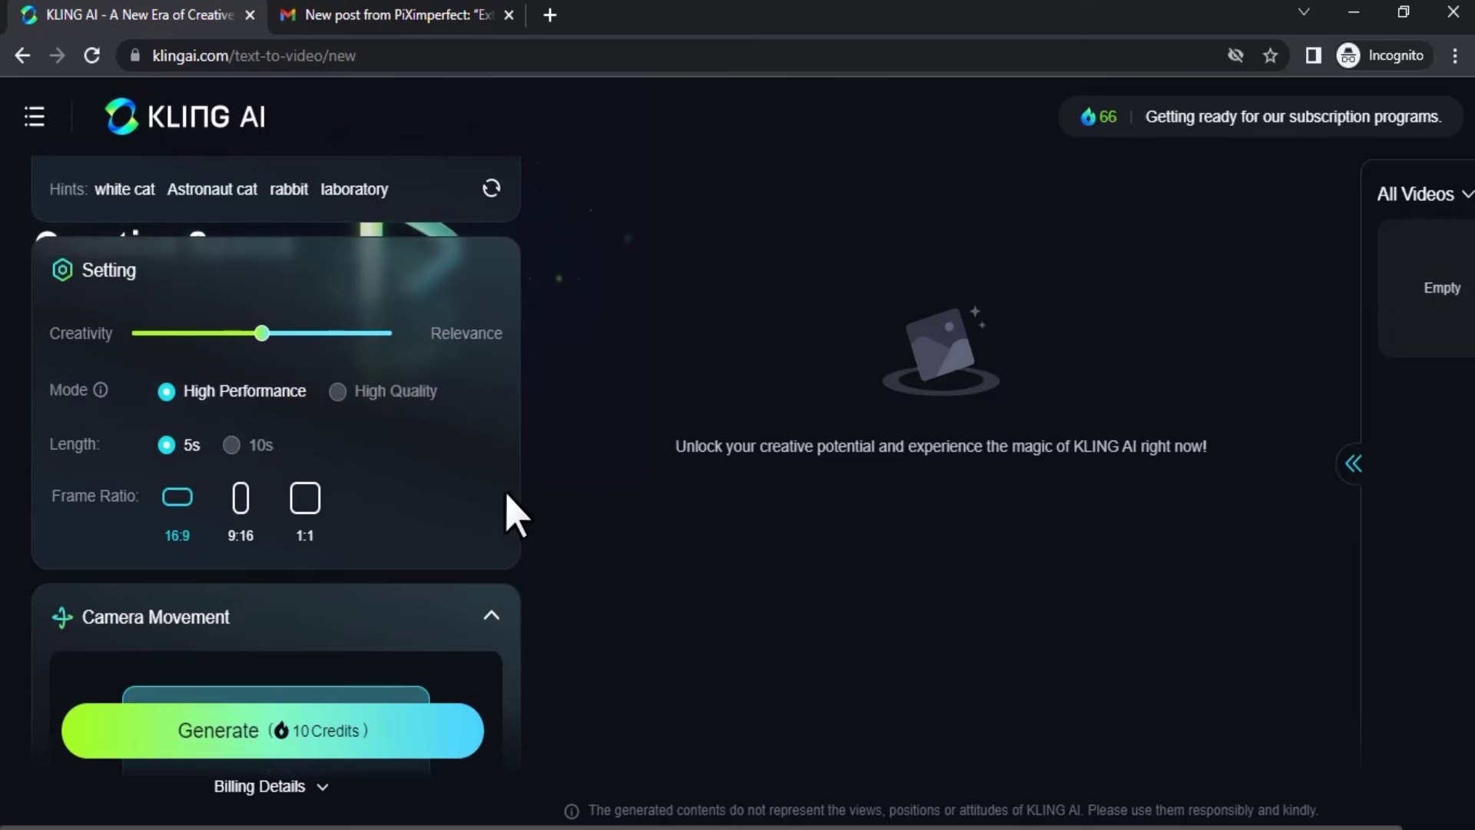
{"action": "scroll", "coordinate": [265, 461], "scroll_direction": "down", "scroll_amount": 2}
{"action": "scroll", "coordinate": [254, 438], "scroll_direction": "up", "scroll_amount": 1}
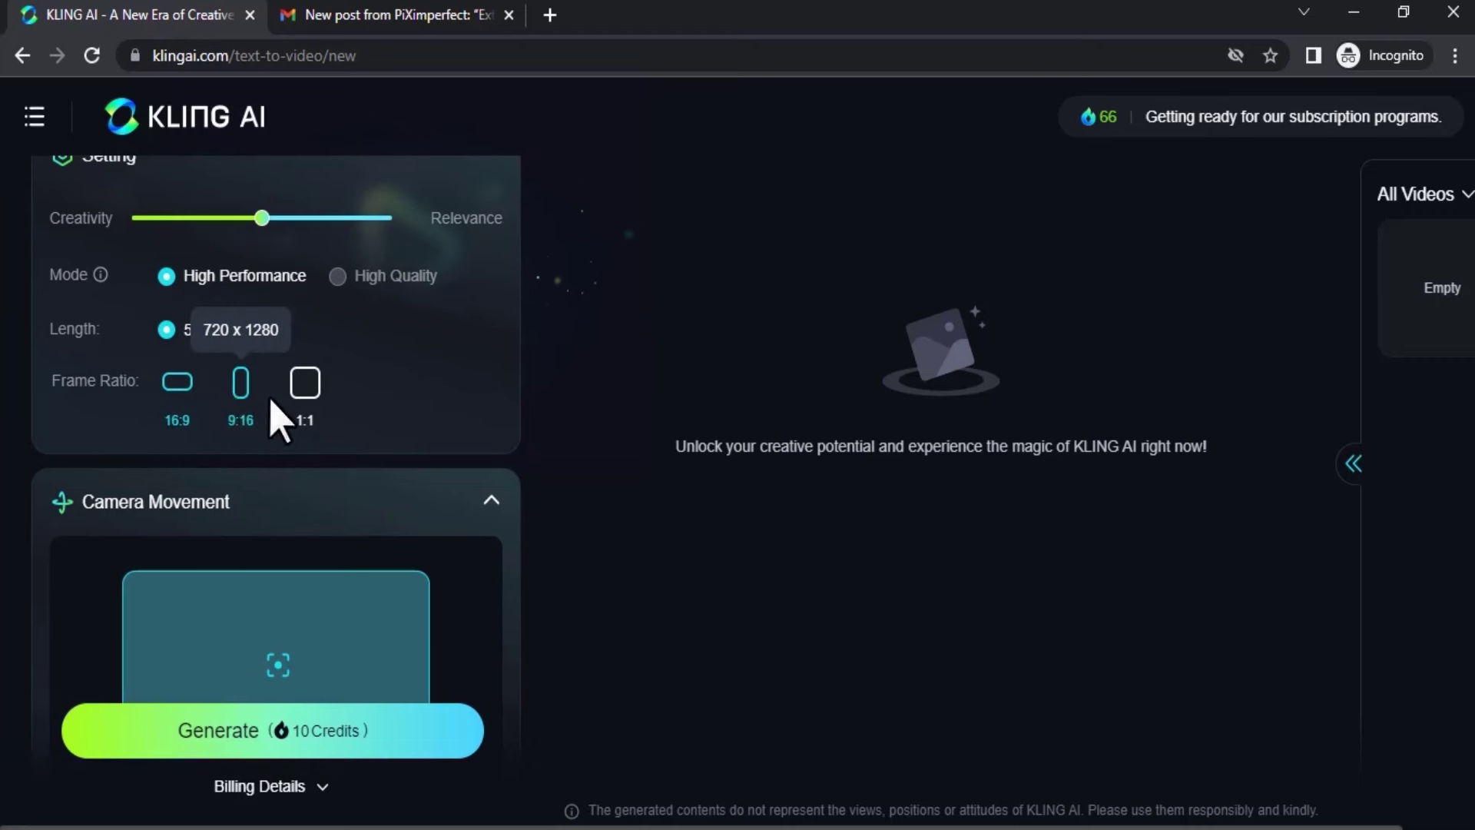
{"action": "scroll", "coordinate": [323, 424], "scroll_direction": "down", "scroll_amount": 3}
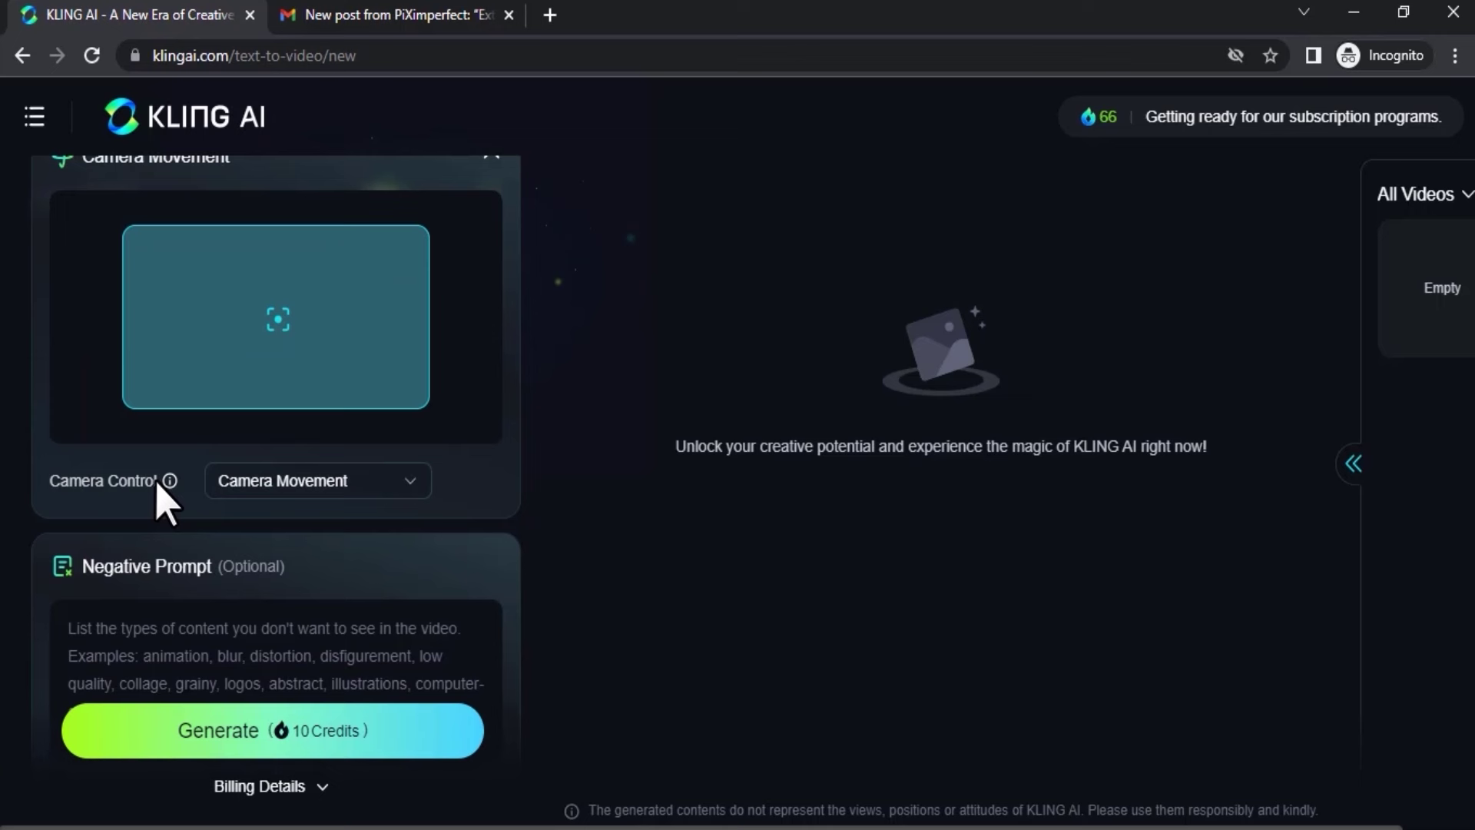
- Set Camera Control to Horizontal and raise its strength to 2
{"action": "left_click", "coordinate": [265, 480]}
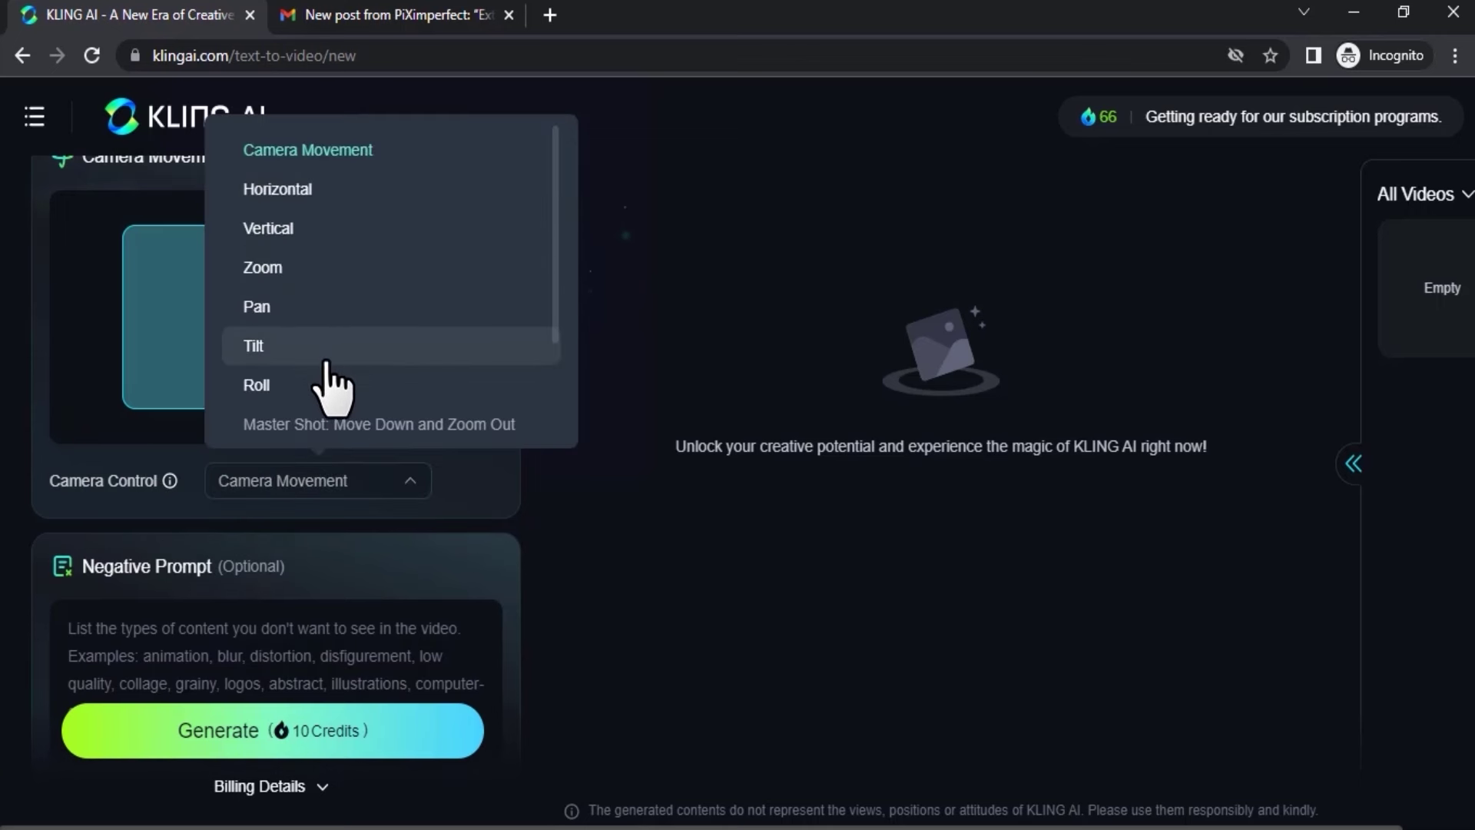
{"action": "scroll", "coordinate": [393, 332], "scroll_direction": "down", "scroll_amount": 1}
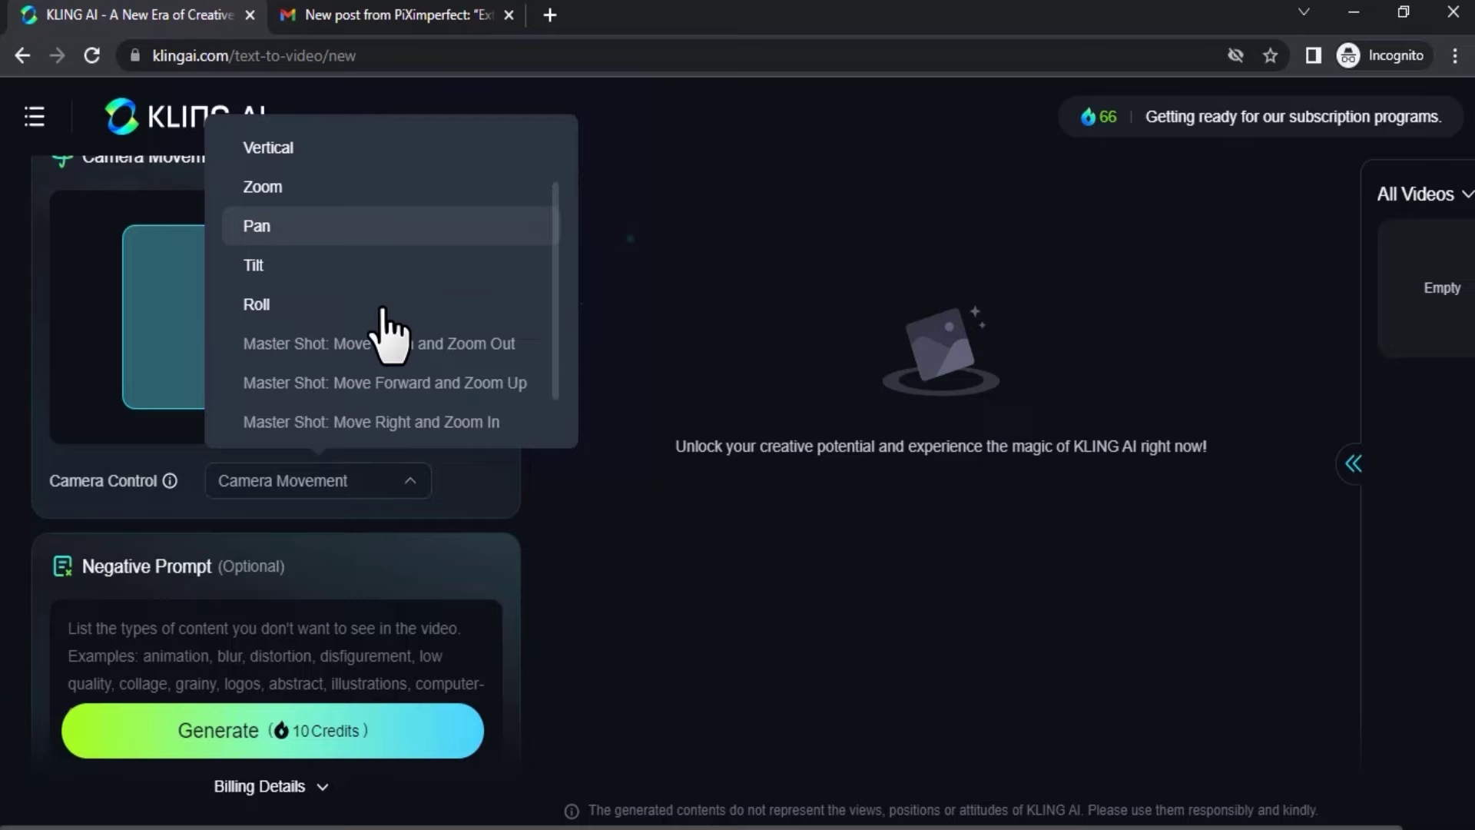
{"action": "scroll", "coordinate": [392, 332], "scroll_direction": "down", "scroll_amount": 1}
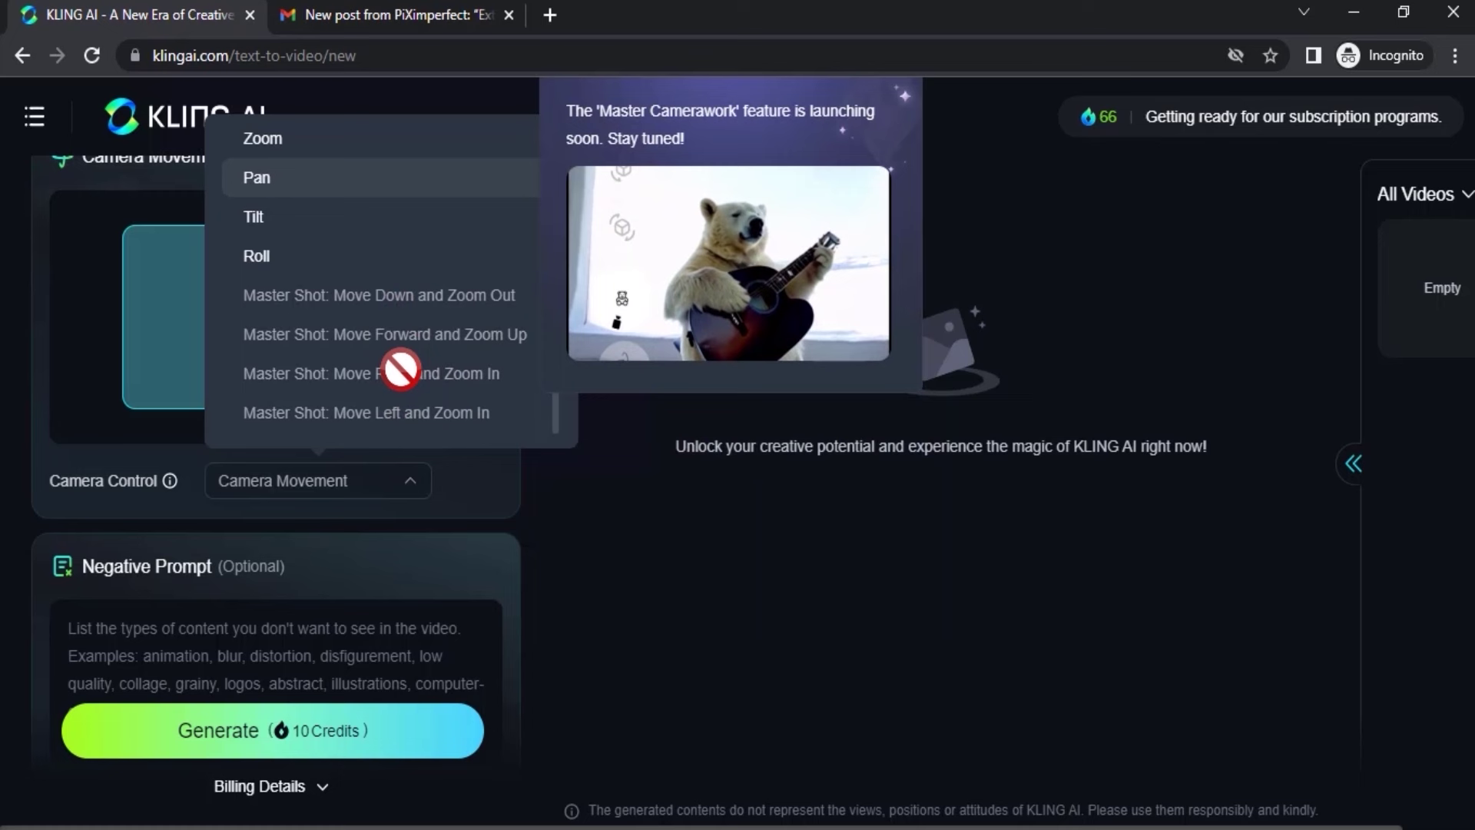
{"action": "scroll", "coordinate": [312, 255], "scroll_direction": "up", "scroll_amount": 3}
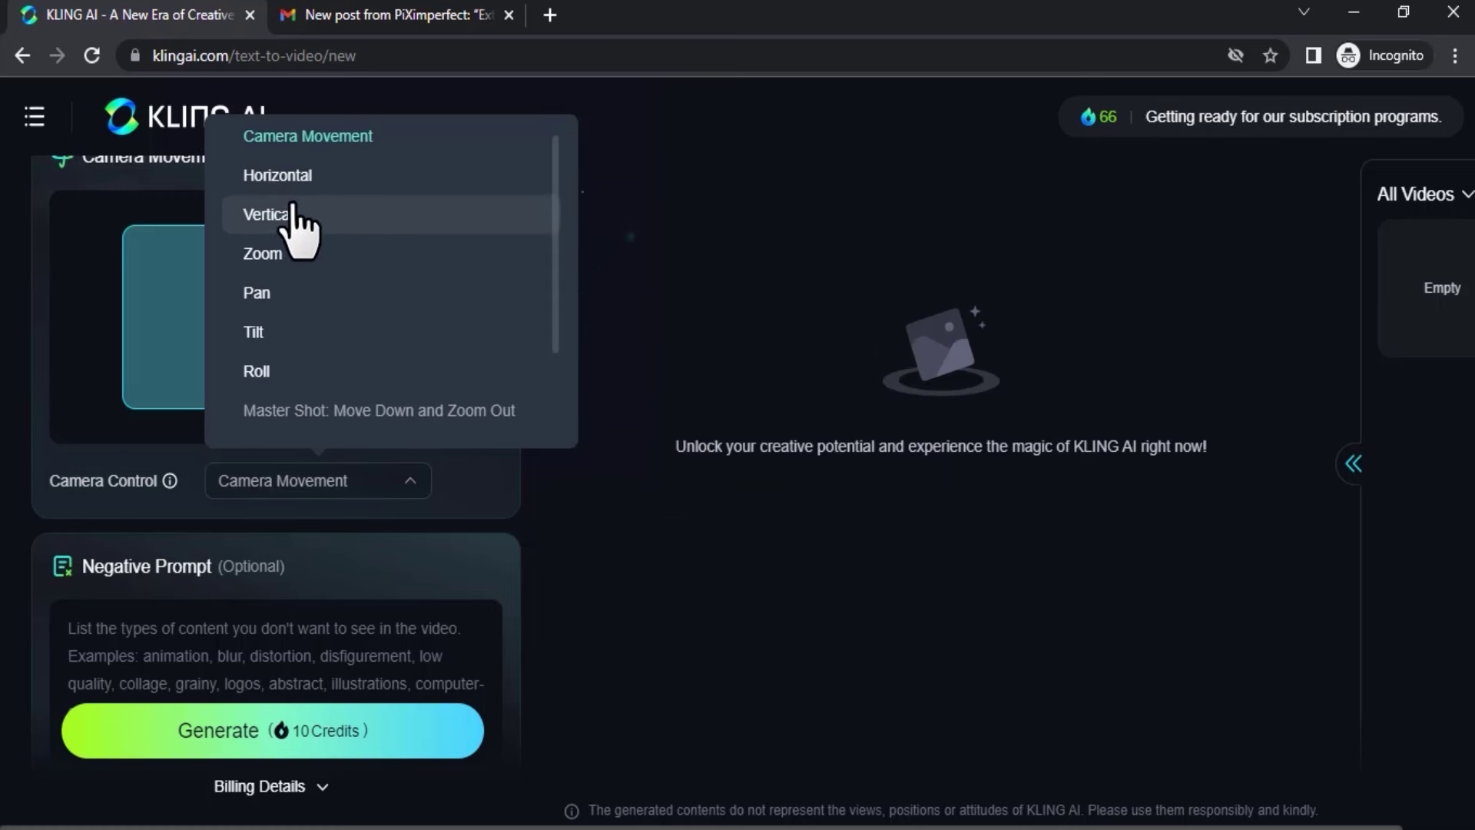
{"action": "left_click", "coordinate": [300, 175]}
{"action": "scroll", "coordinate": [427, 404], "scroll_direction": "up", "scroll_amount": 1}
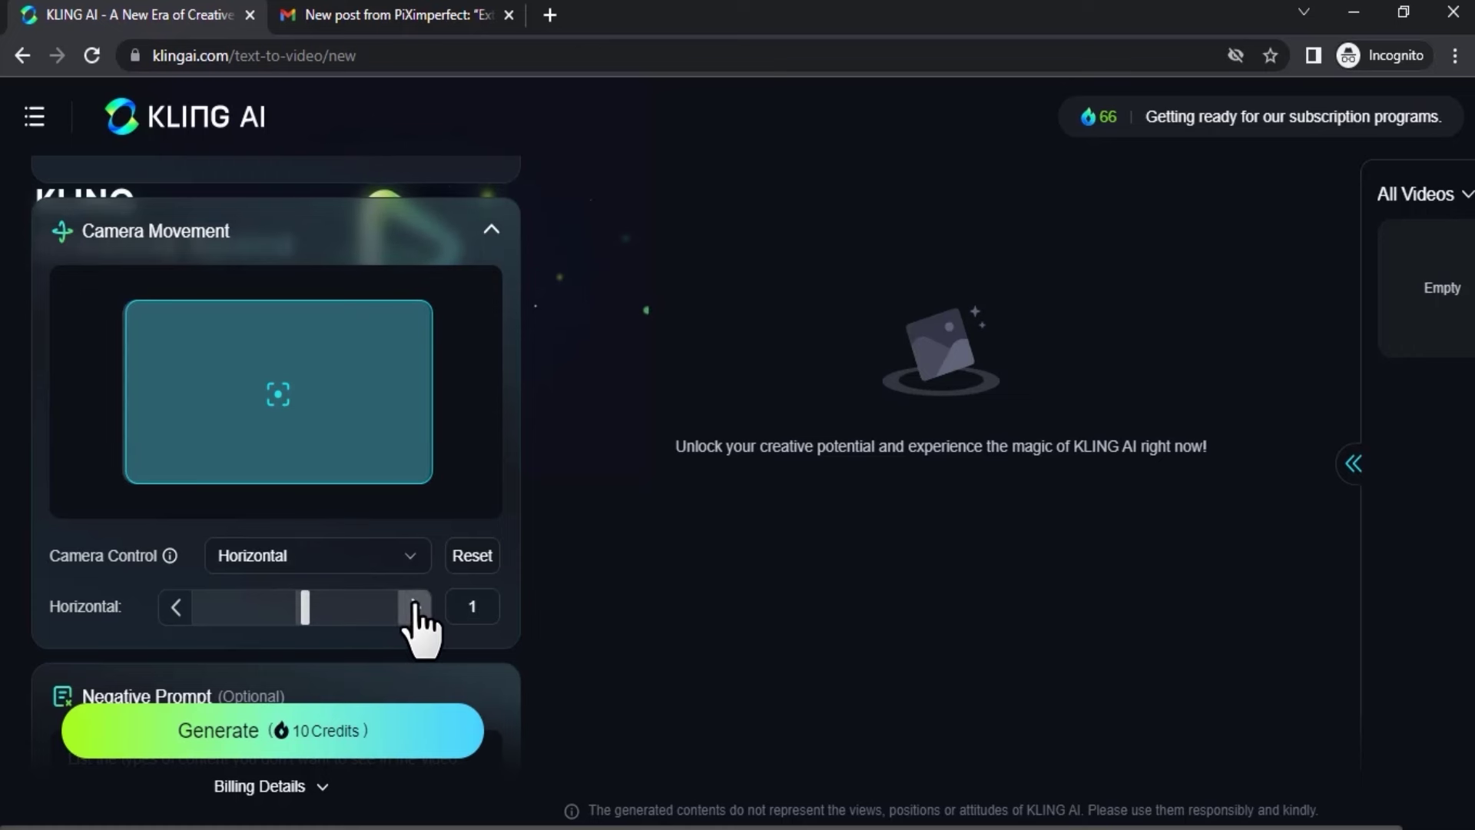
{"action": "left_click", "coordinate": [414, 608]}
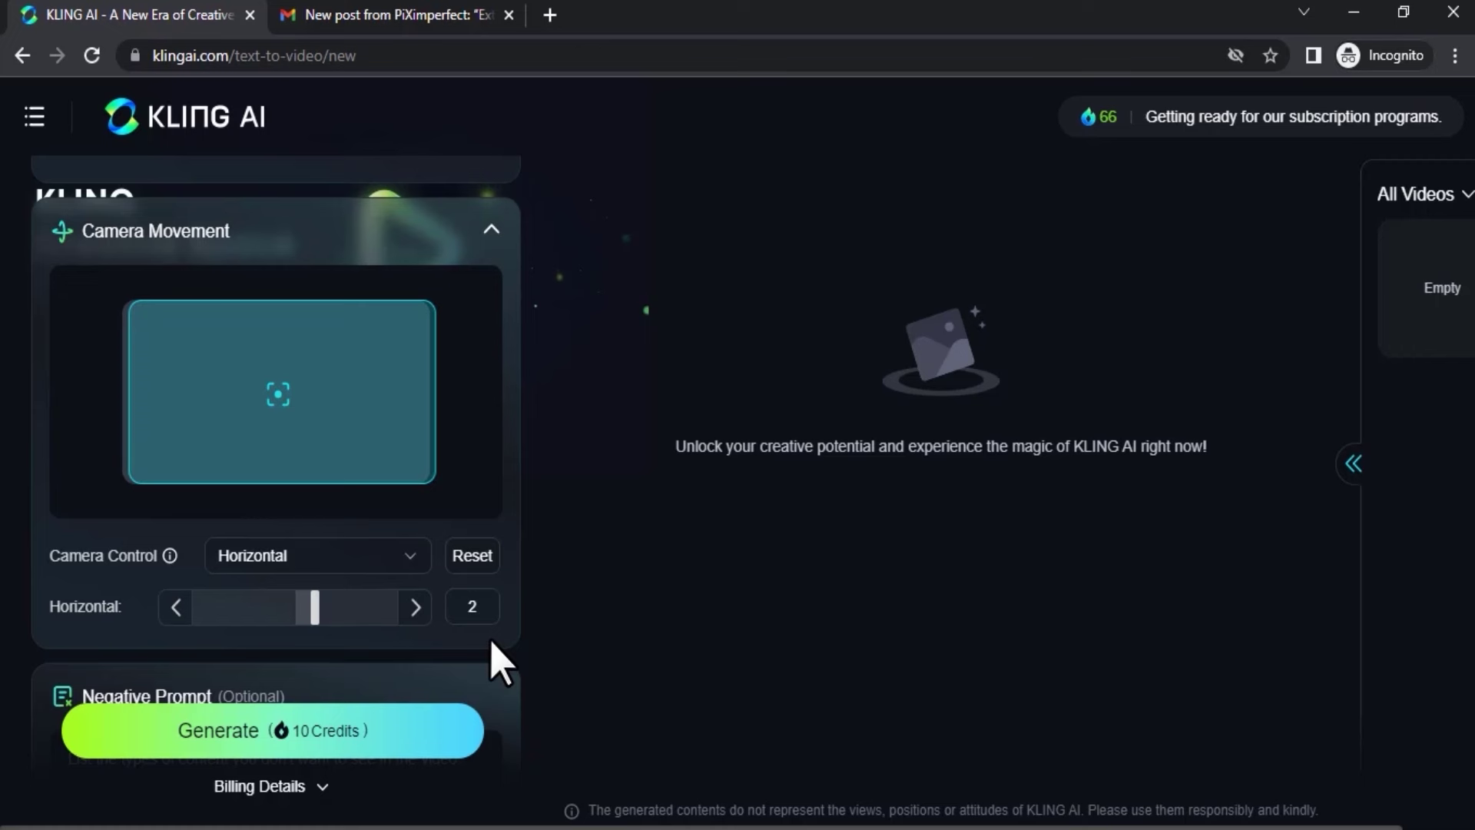
{"action": "scroll", "coordinate": [481, 582], "scroll_direction": "down", "scroll_amount": 2}
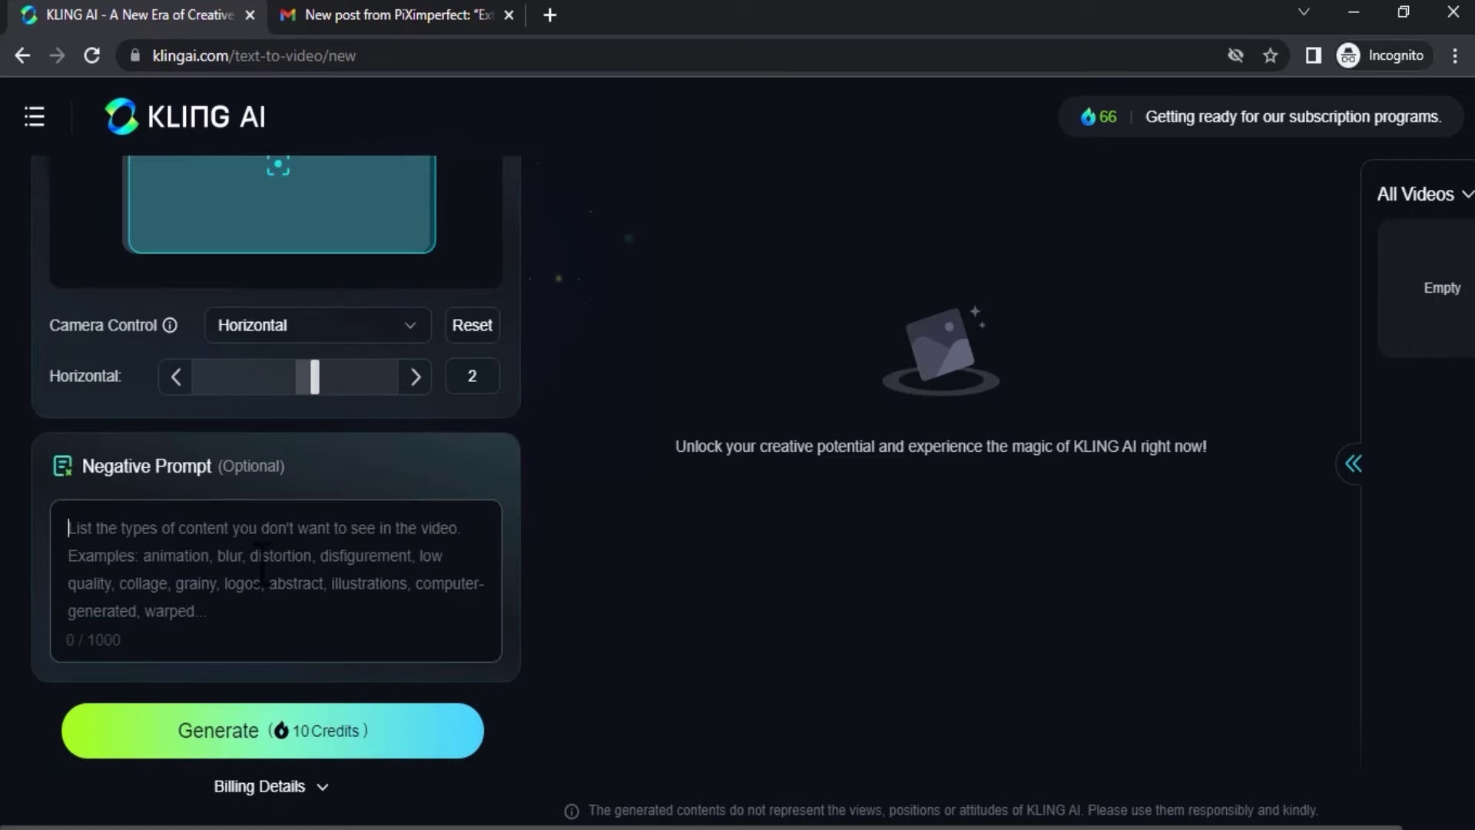
{"action": "type", "text": "b"}
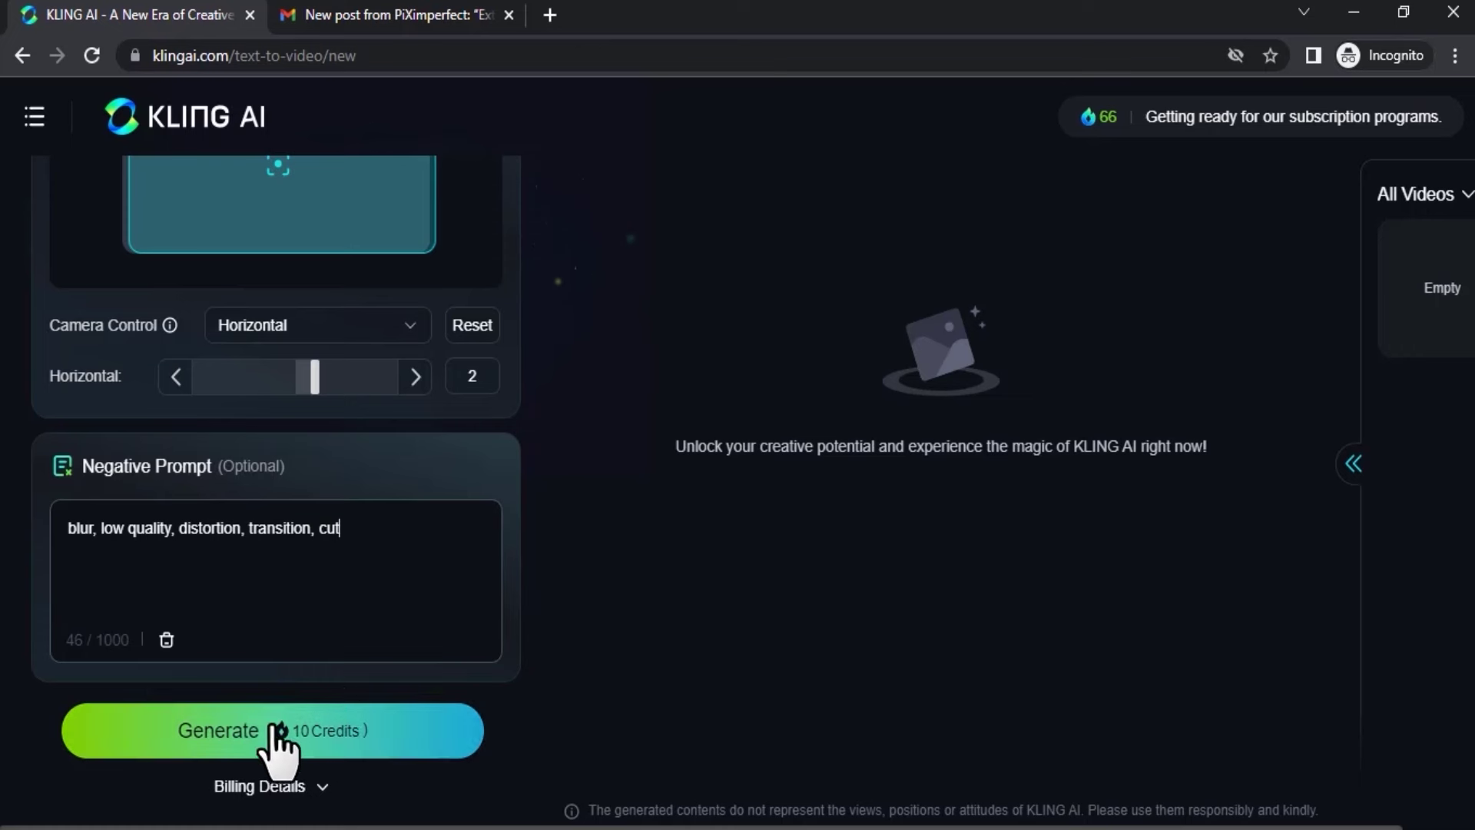
{"action": "mouse_move", "coordinate": [1098, 116]}
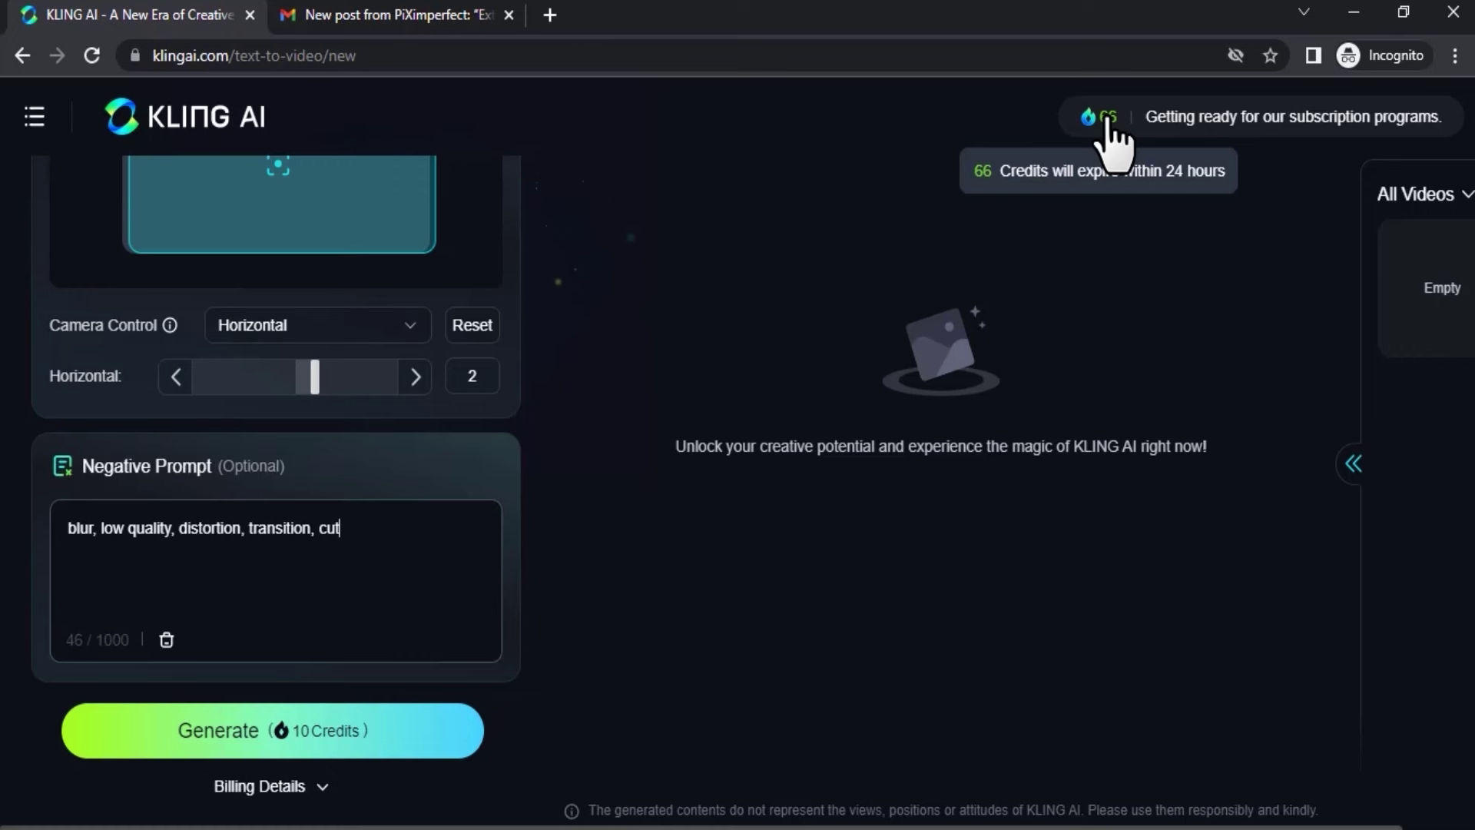
- Generate the astronaut video with negative prompt 'blur, low quality, distortion, transition, cut'
{"action": "left_click", "coordinate": [267, 730]}
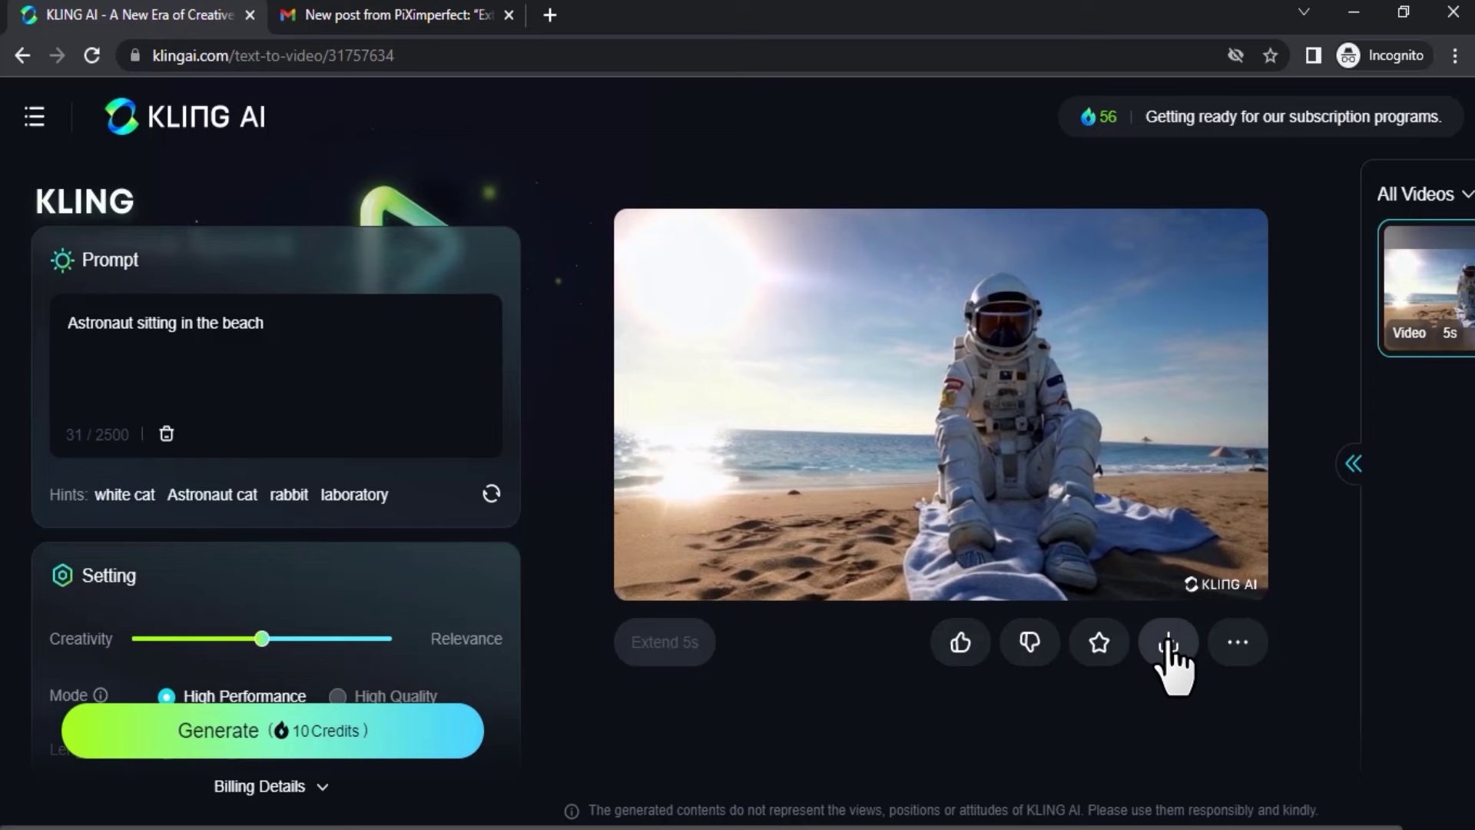
{"action": "scroll", "coordinate": [427, 547], "scroll_direction": "up", "scroll_amount": 3}
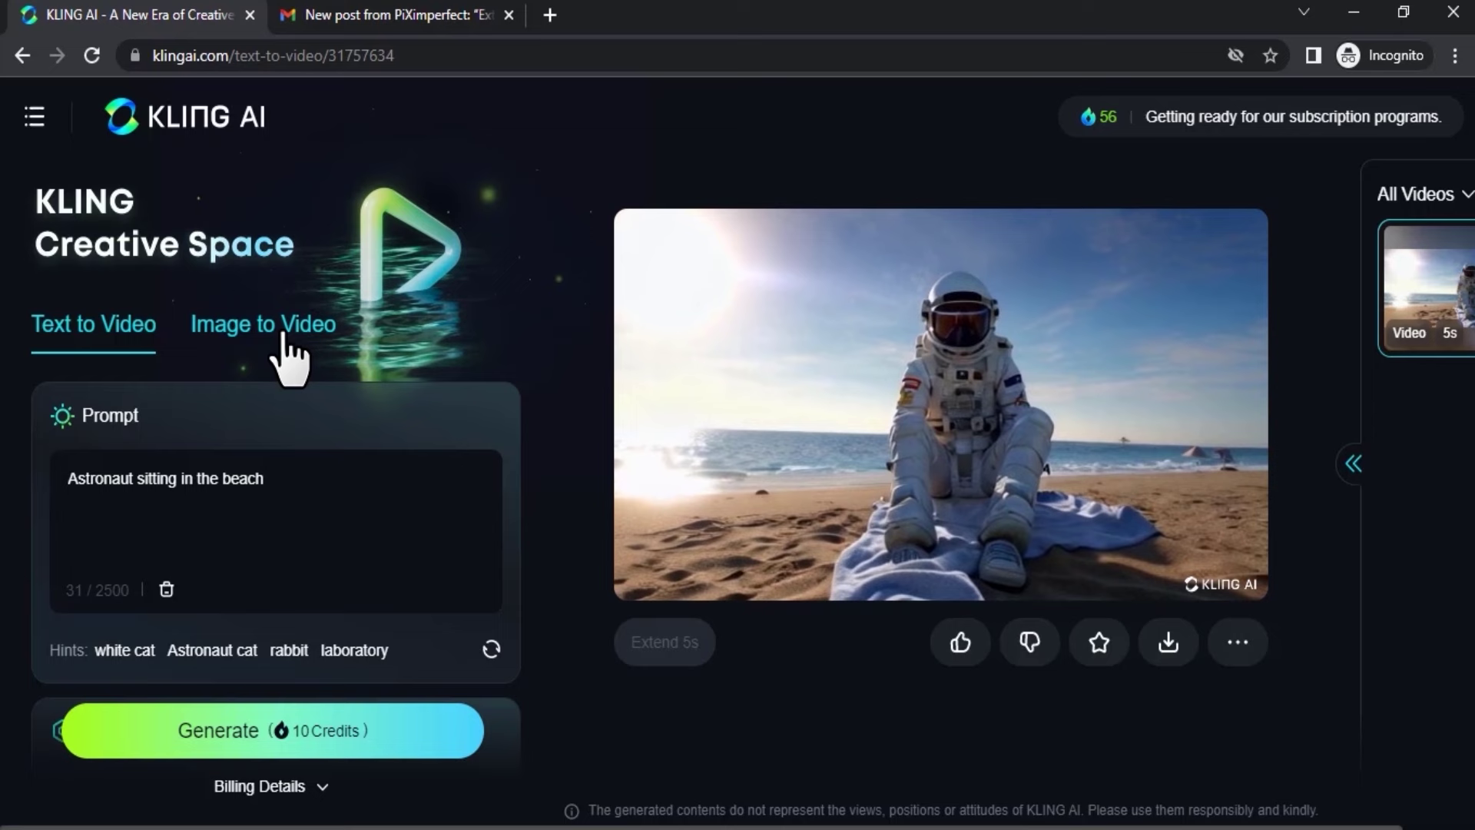
- Upload the two-elderly-men image to Image to Video and clear the old astronaut prompt
{"action": "left_click", "coordinate": [288, 334]}
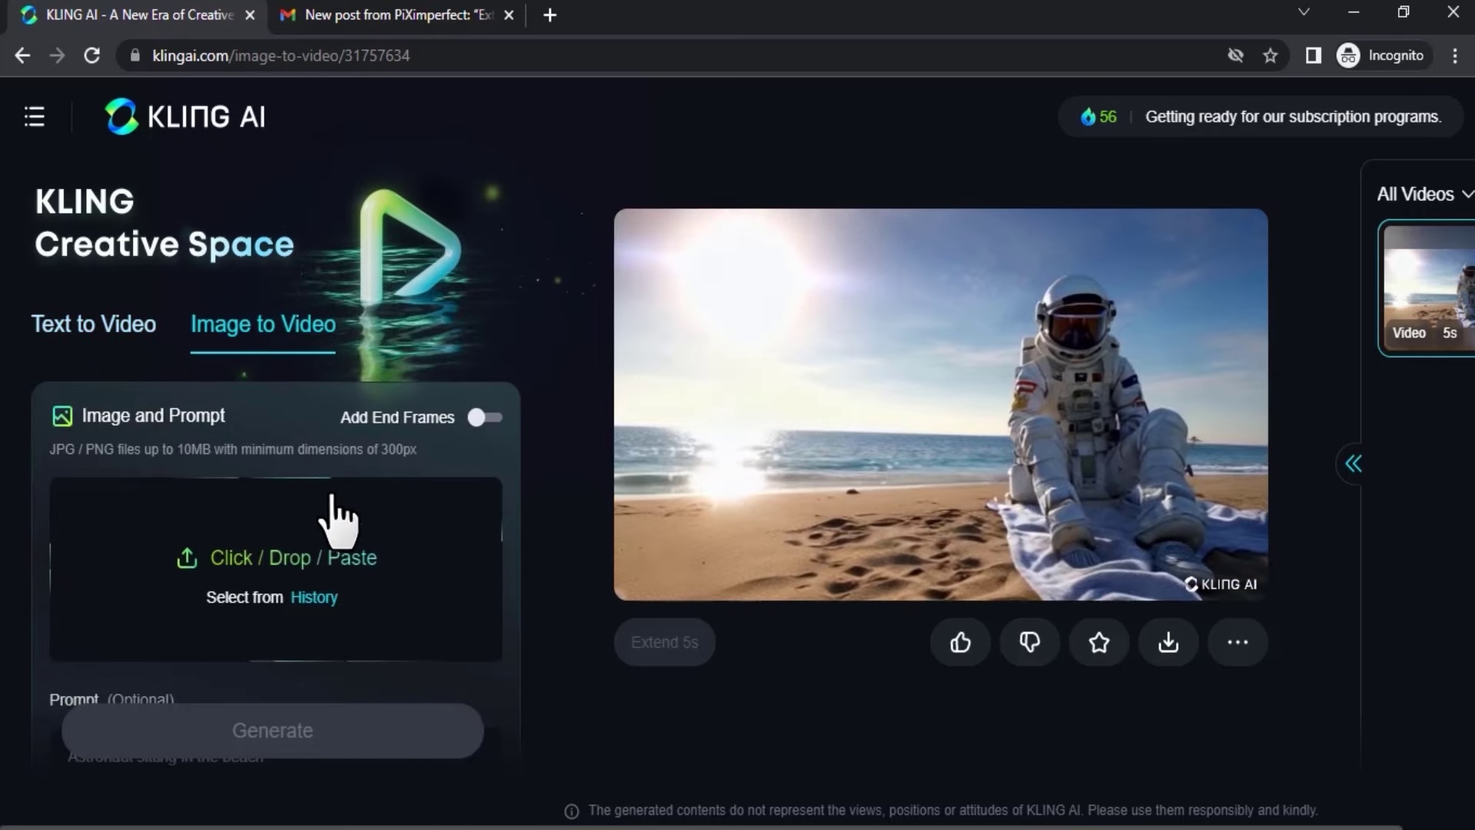
{"action": "scroll", "coordinate": [370, 483], "scroll_direction": "down", "scroll_amount": 1}
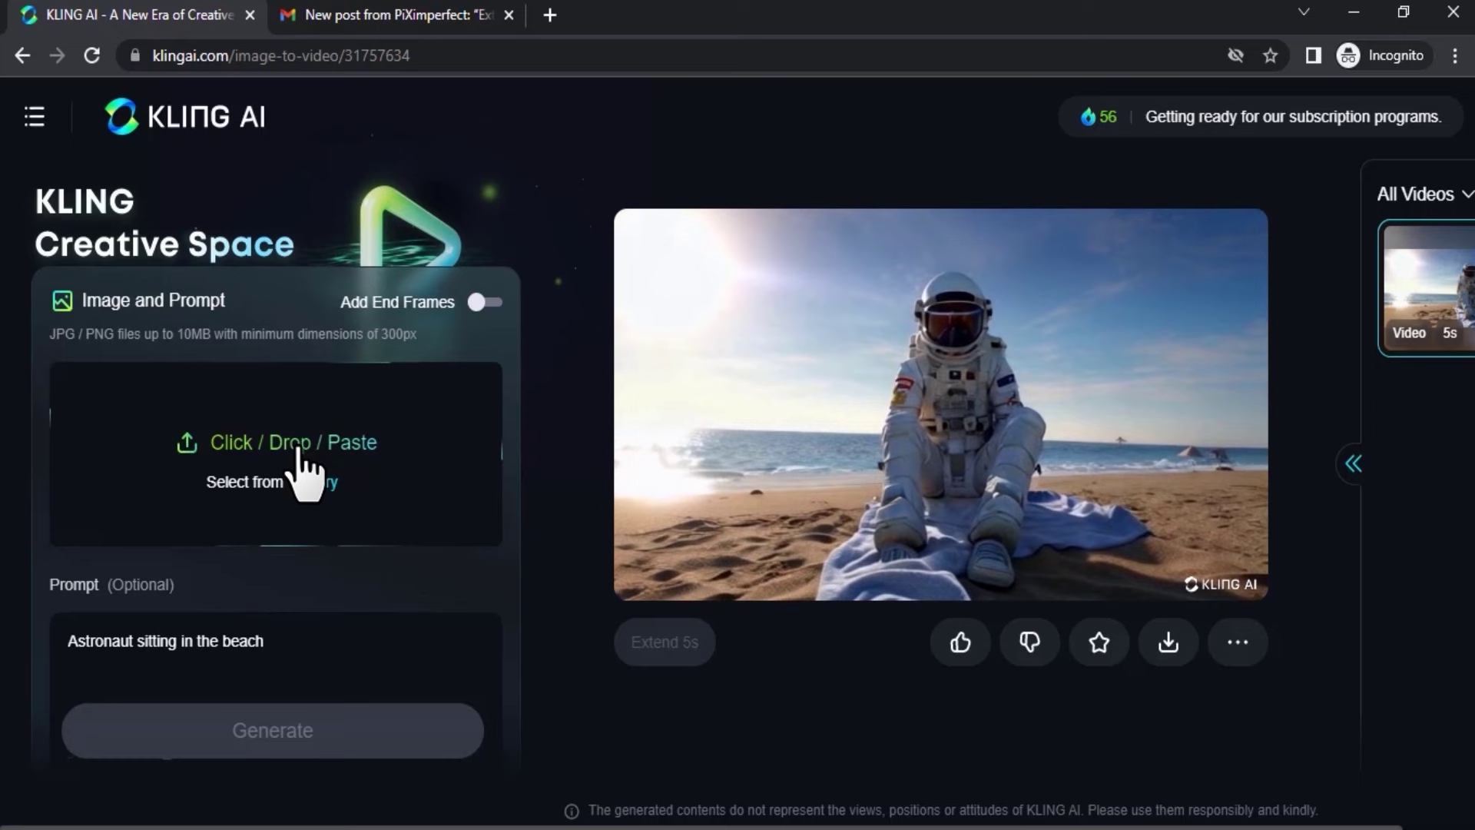
{"action": "key", "text": "ctrl+v"}
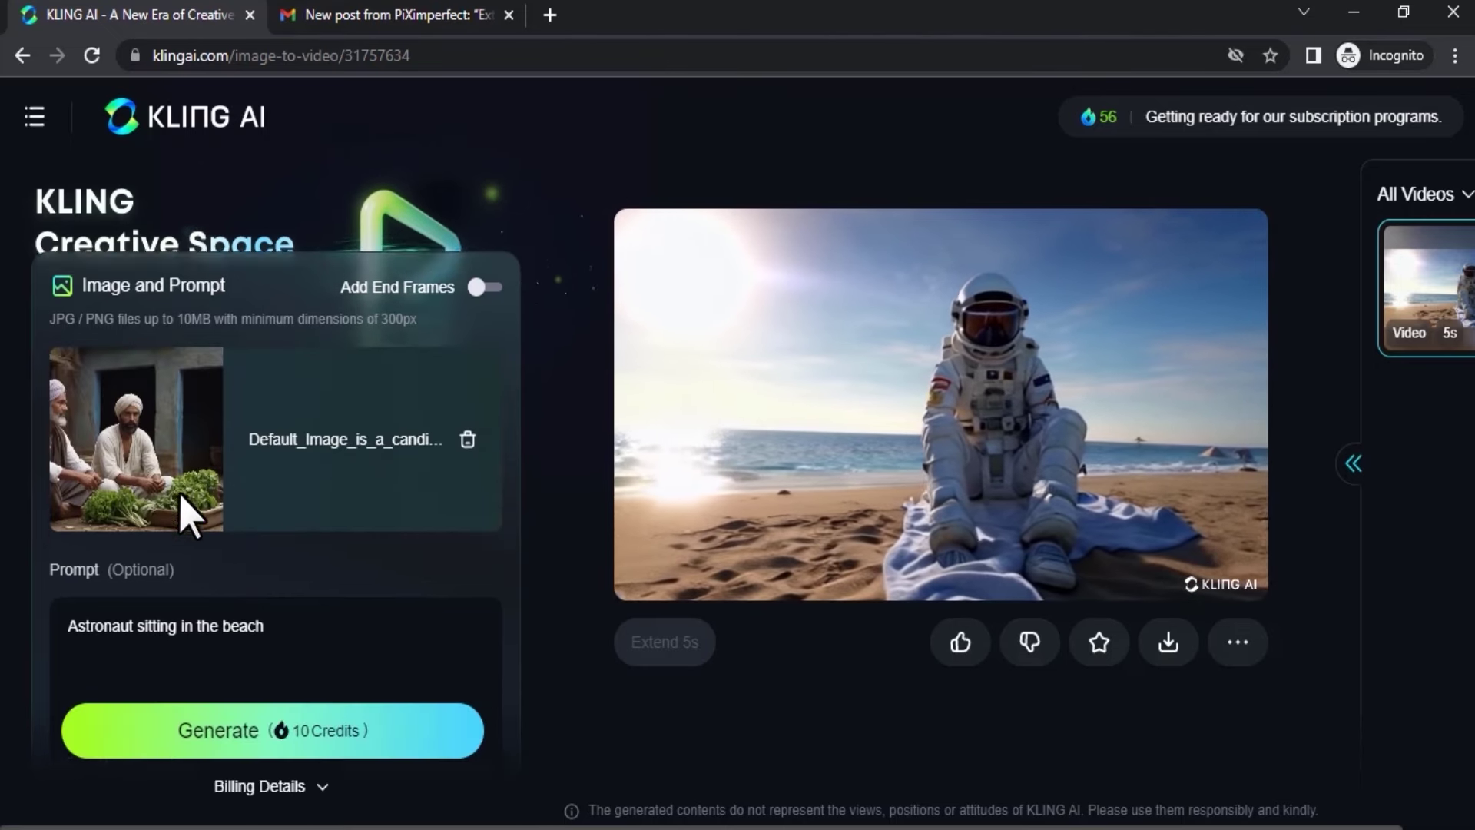
{"action": "scroll", "coordinate": [155, 470], "scroll_direction": "down", "scroll_amount": 2}
{"action": "left_click_drag", "start_coordinate": [302, 413], "coordinate": [173, 507]}
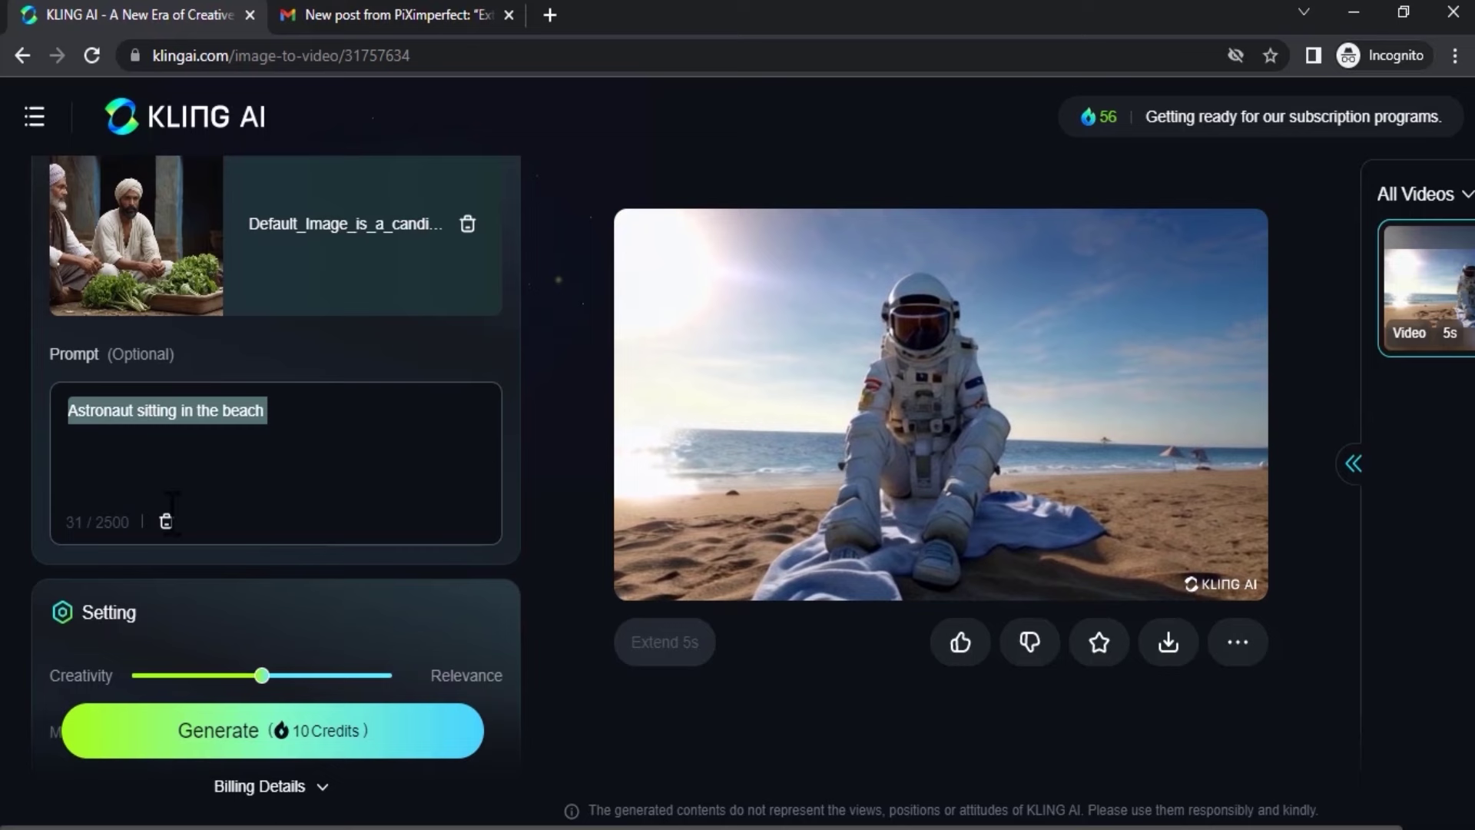
{"action": "key", "text": "BackSpace"}
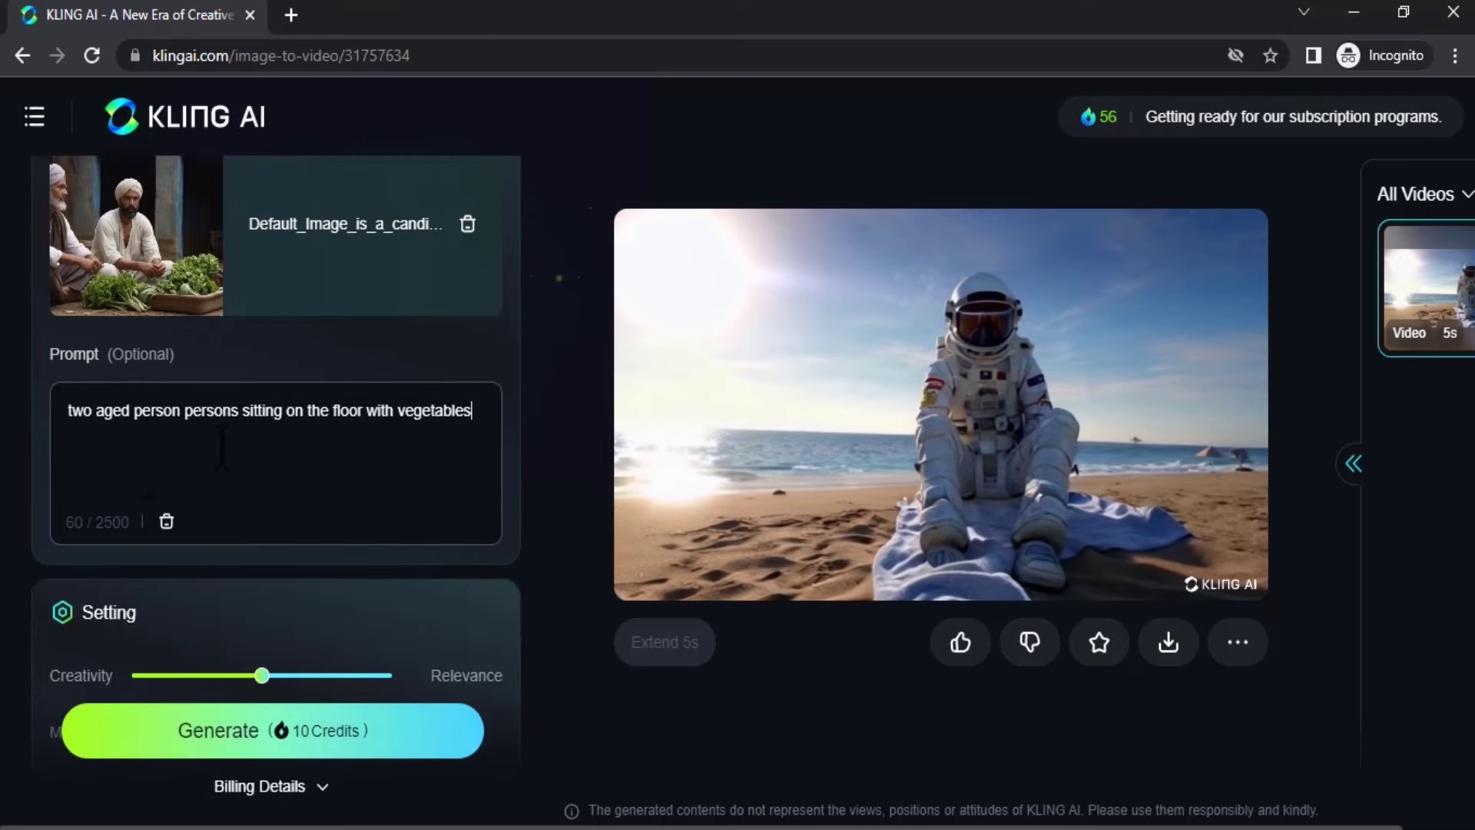
{"action": "scroll", "coordinate": [221, 447], "scroll_direction": "down", "scroll_amount": 3}
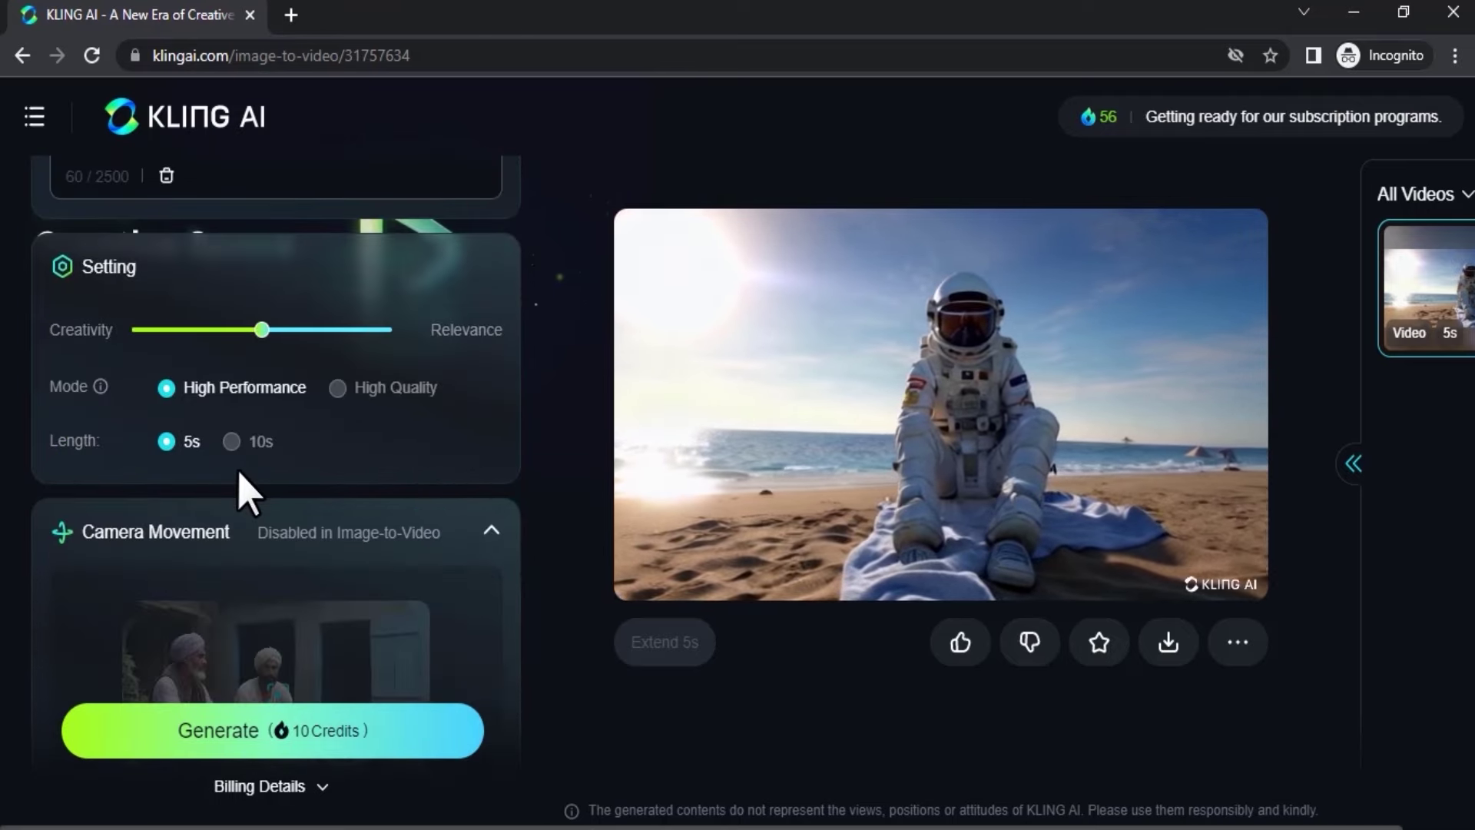
{"action": "scroll", "coordinate": [254, 472], "scroll_direction": "up", "scroll_amount": 1}
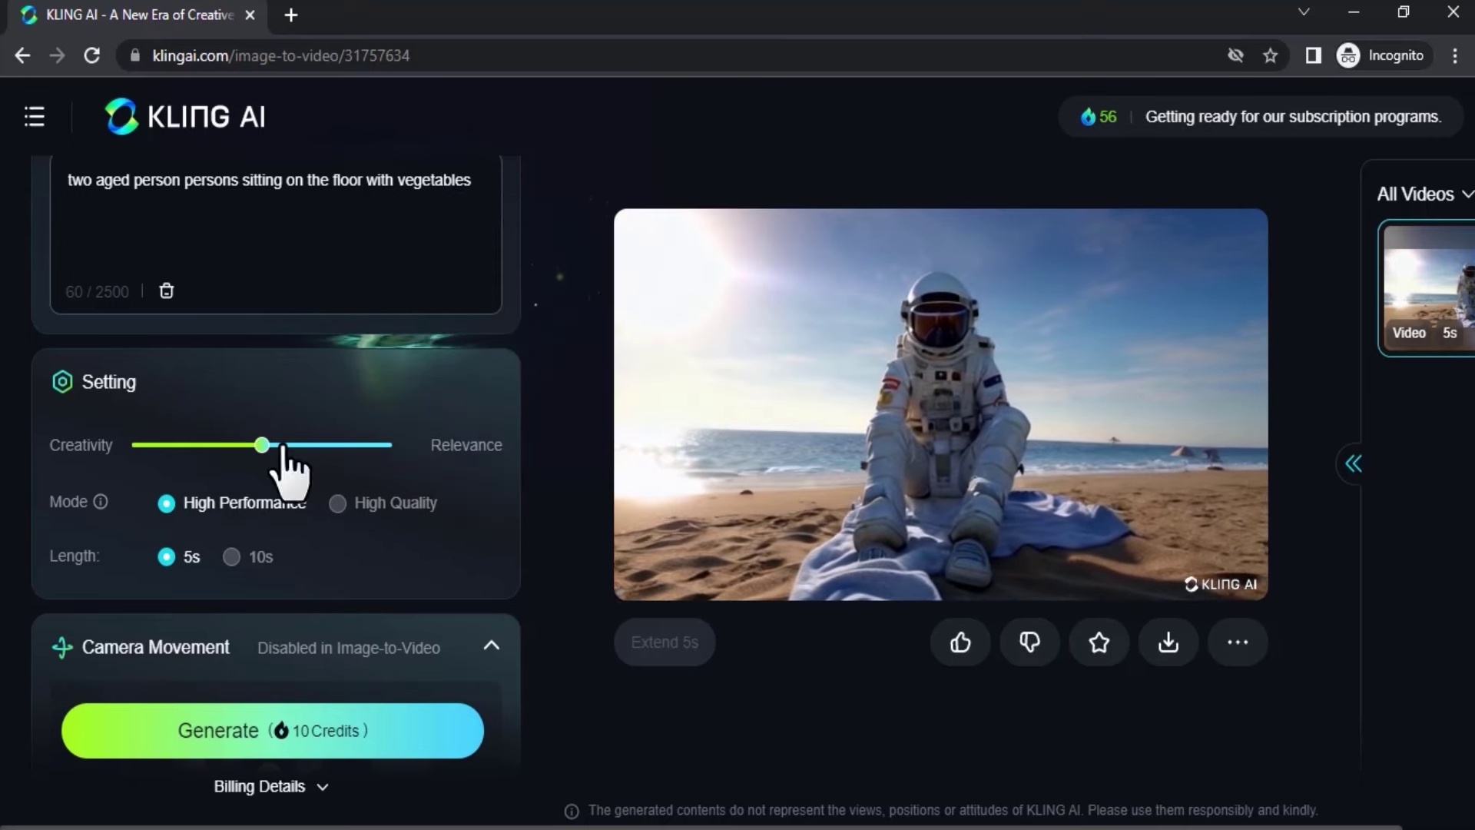
{"action": "scroll", "coordinate": [380, 452], "scroll_direction": "down", "scroll_amount": 4}
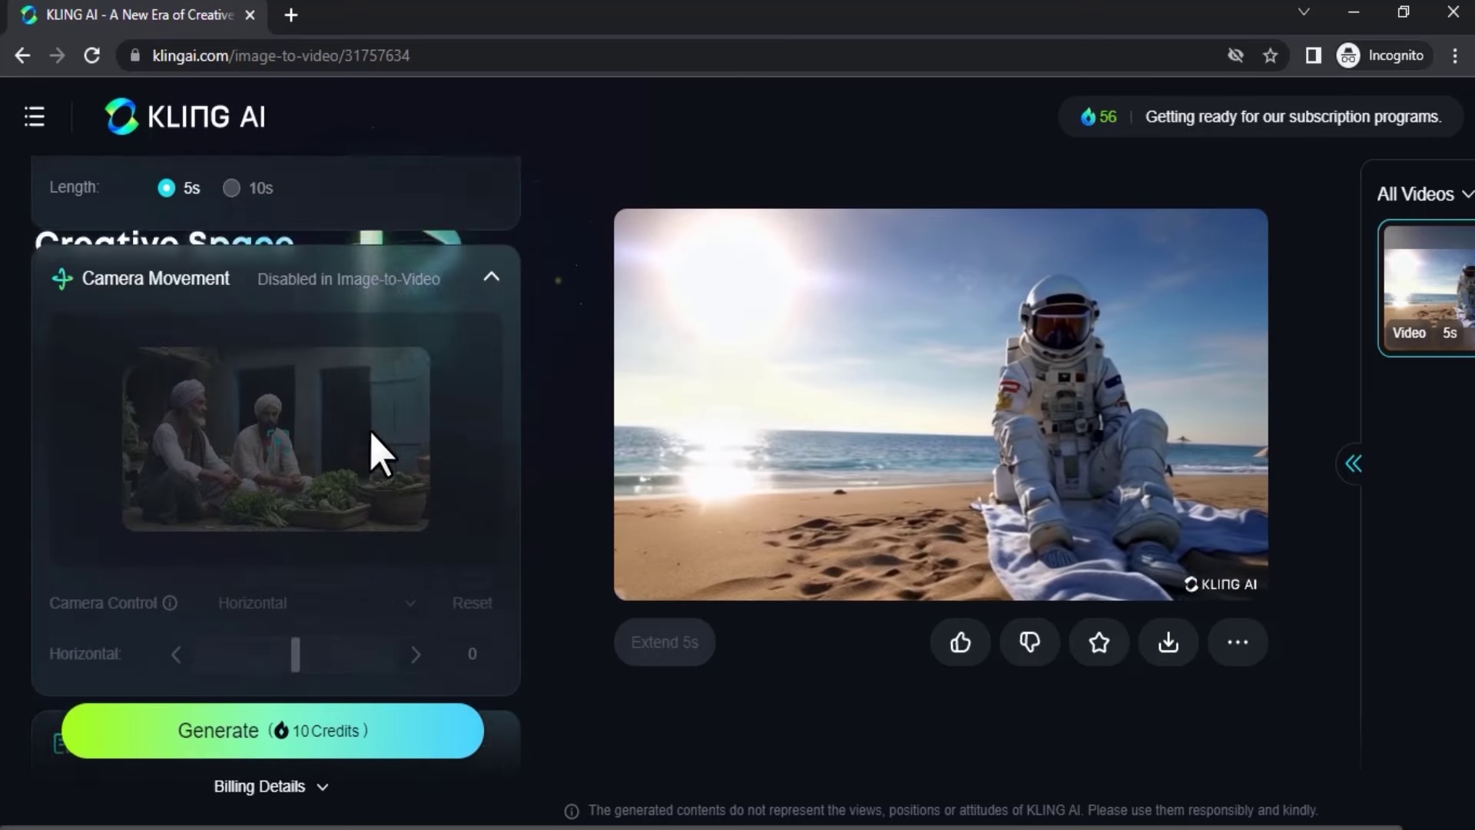
{"action": "scroll", "coordinate": [381, 452], "scroll_direction": "up", "scroll_amount": 3}
{"action": "scroll", "coordinate": [381, 453], "scroll_direction": "down", "scroll_amount": 3}
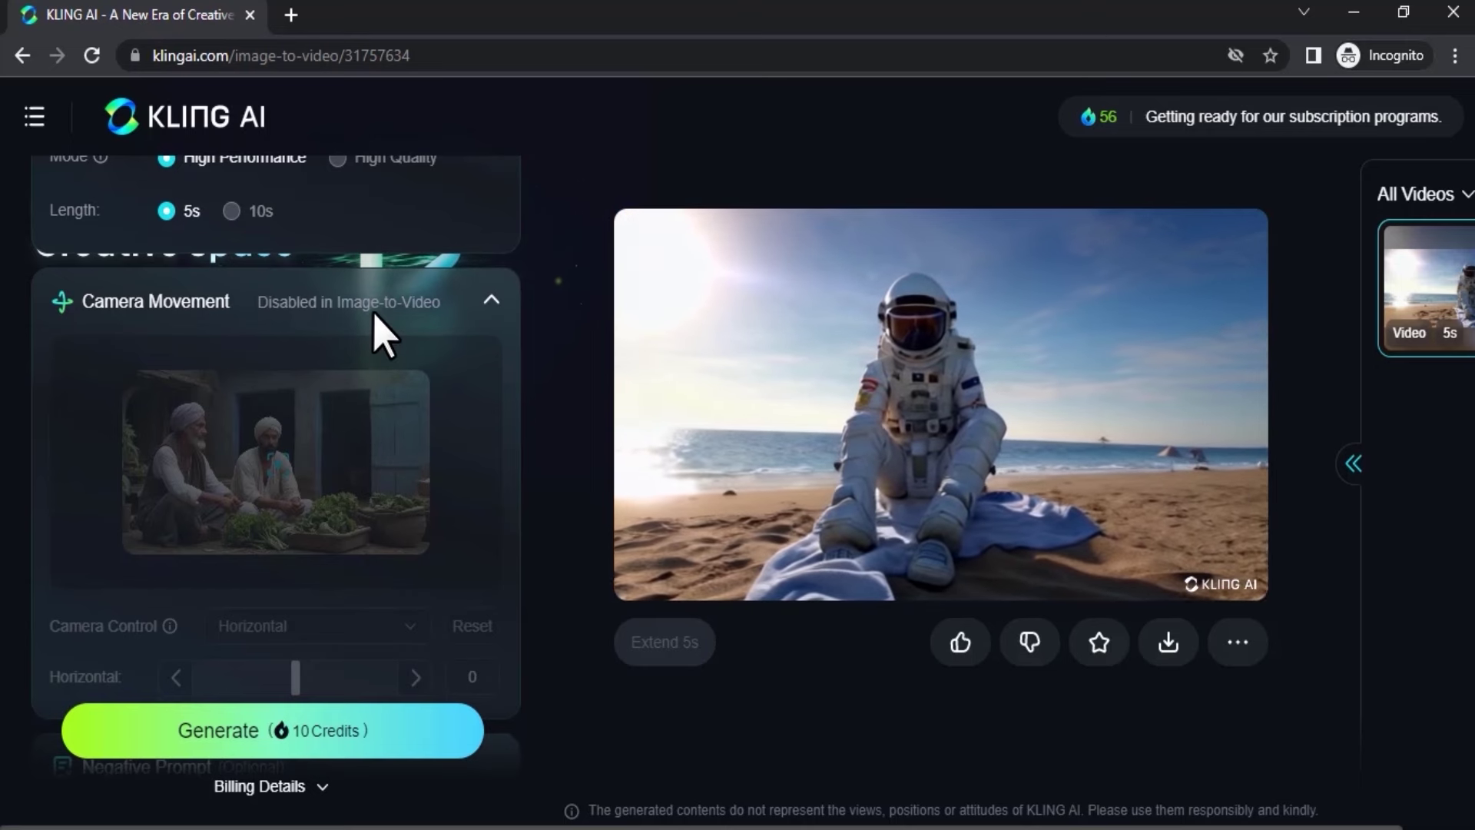
{"action": "scroll", "coordinate": [381, 331], "scroll_direction": "down", "scroll_amount": 3}
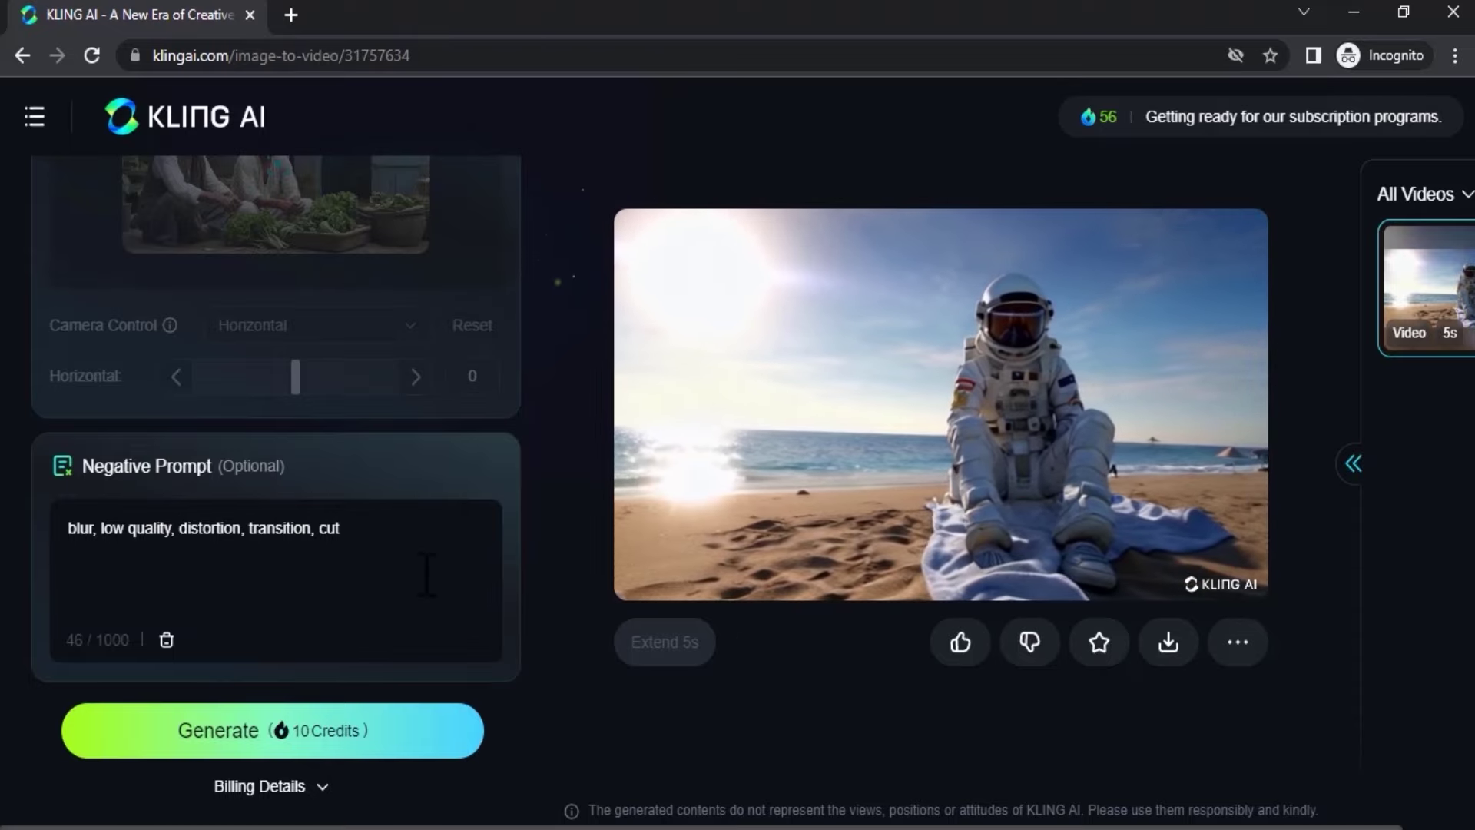
{"action": "left_click", "coordinate": [335, 749]}
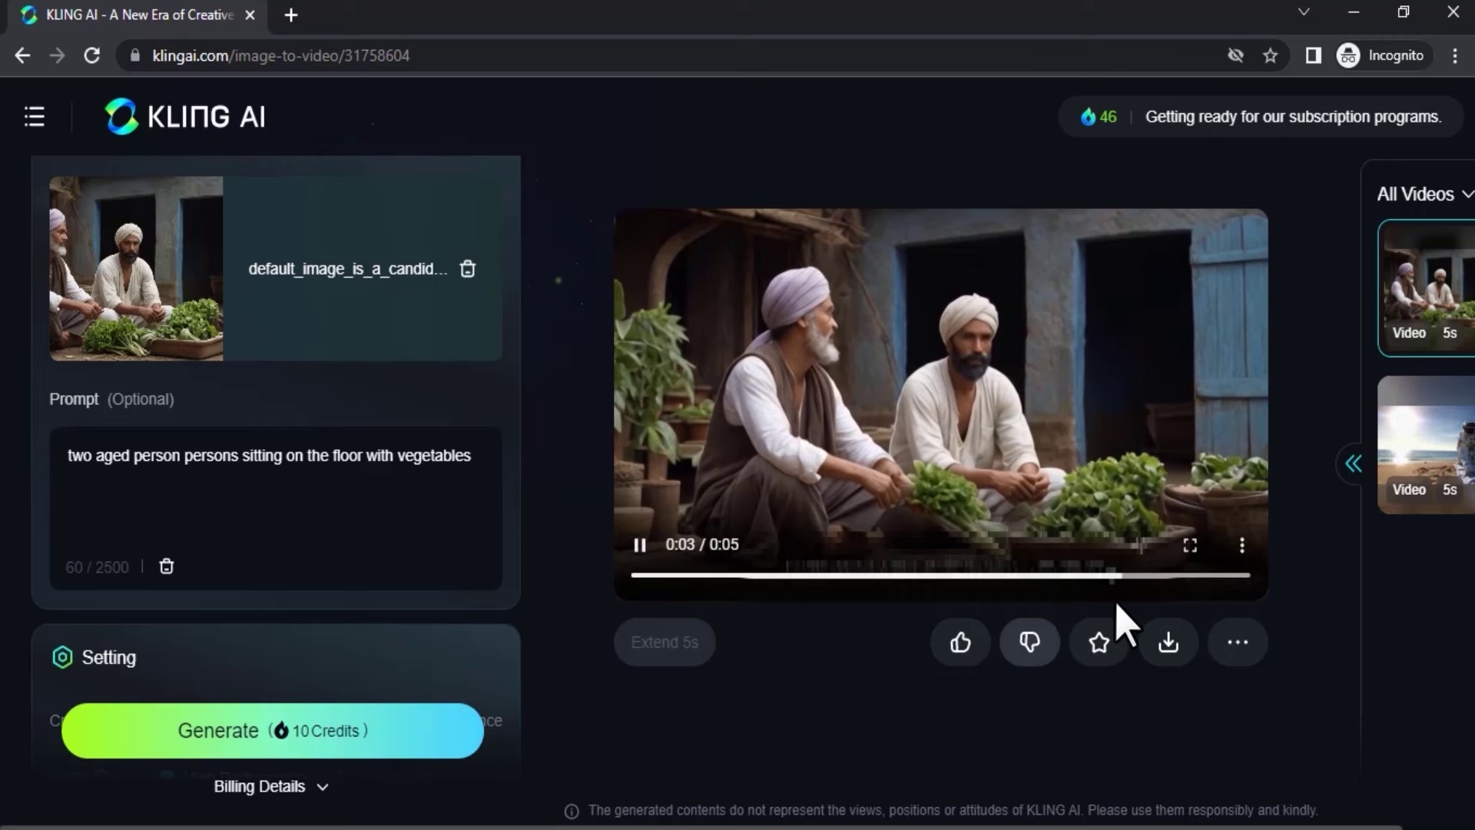
{"action": "left_click", "coordinate": [967, 573]}
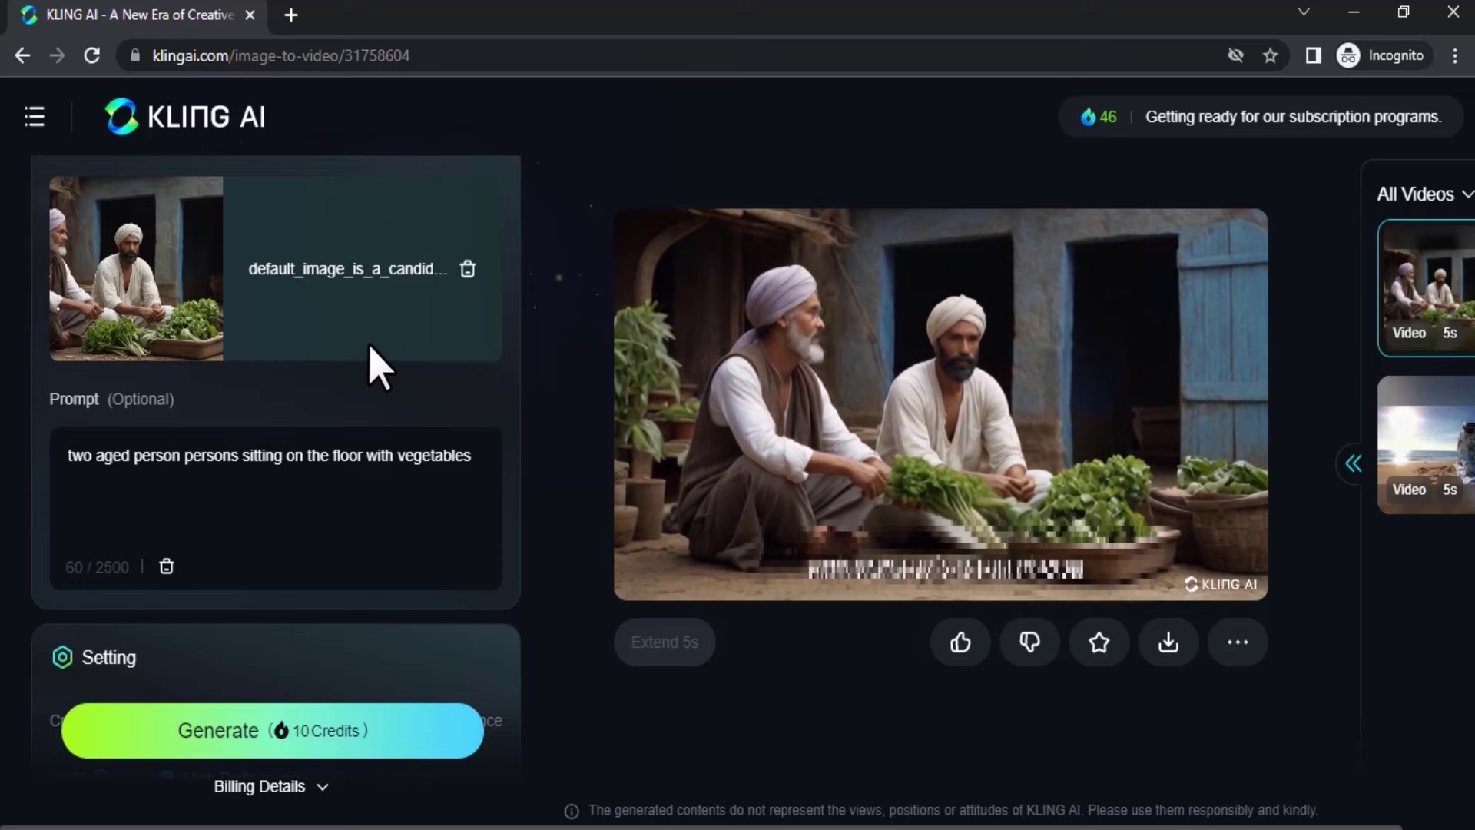
{"action": "scroll", "coordinate": [380, 367], "scroll_direction": "up", "scroll_amount": 3}
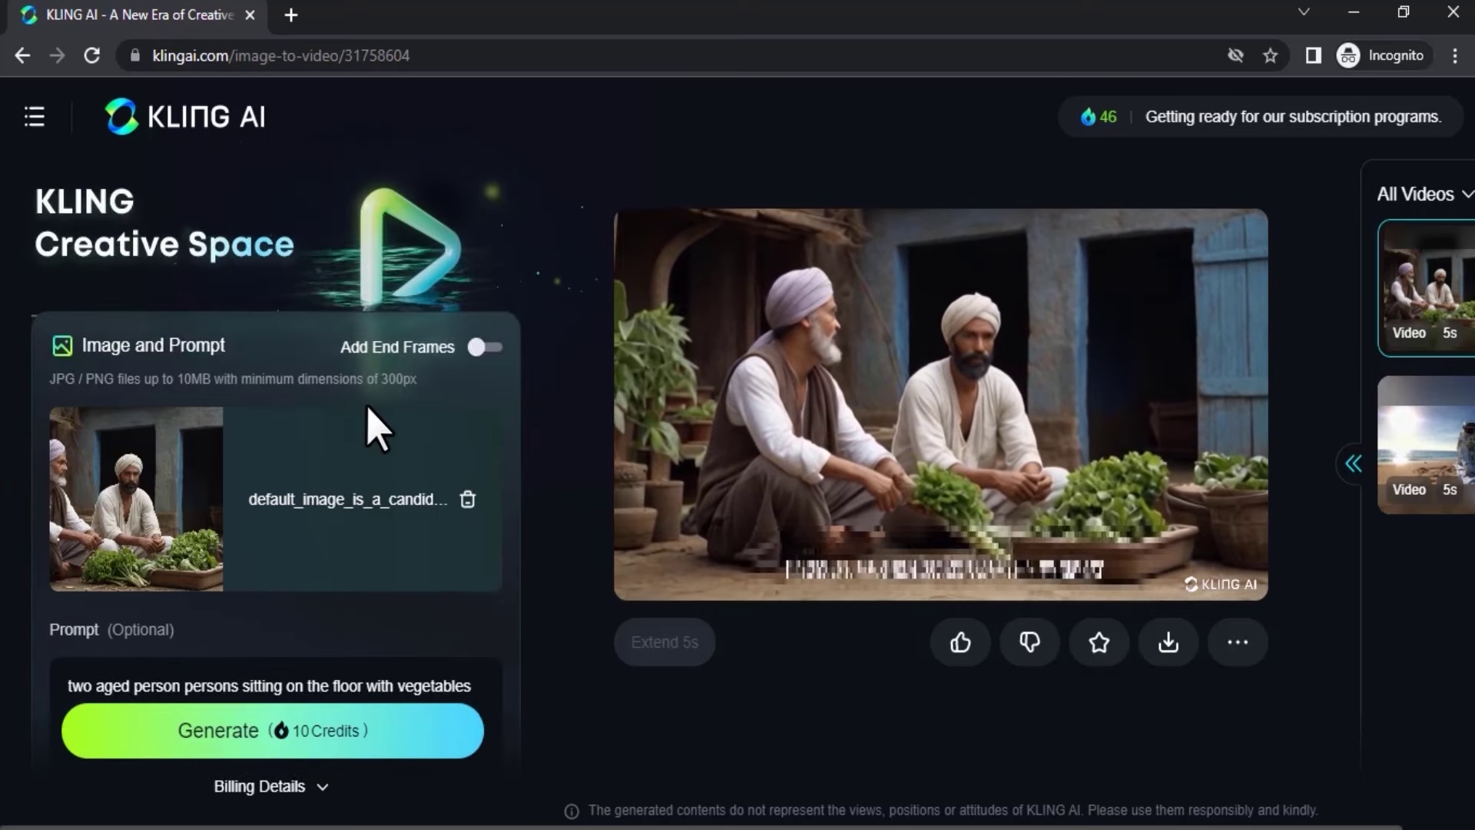
{"action": "scroll", "coordinate": [378, 429], "scroll_direction": "down", "scroll_amount": 1}
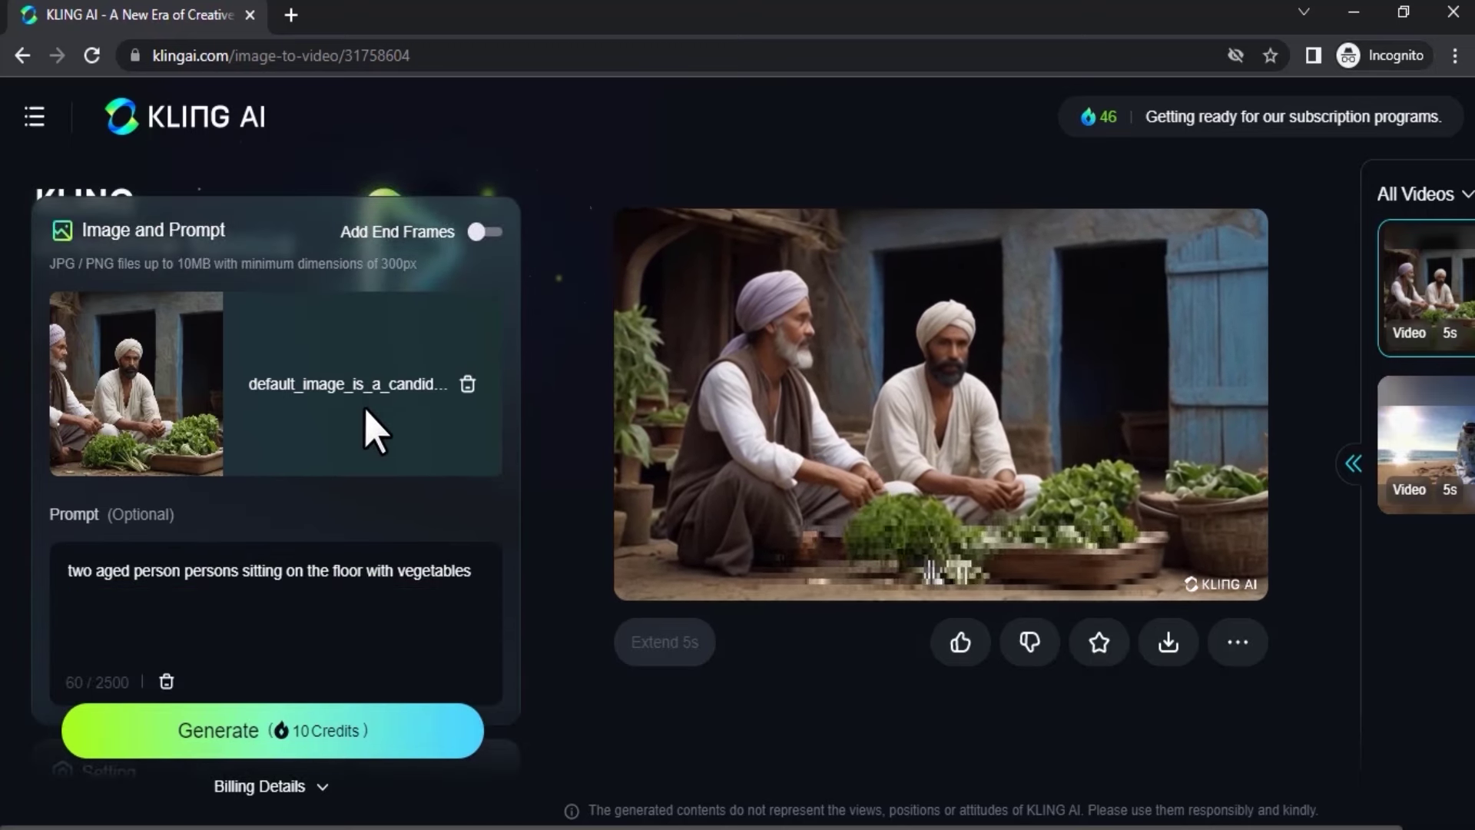
{"action": "scroll", "coordinate": [377, 430], "scroll_direction": "up", "scroll_amount": 1}
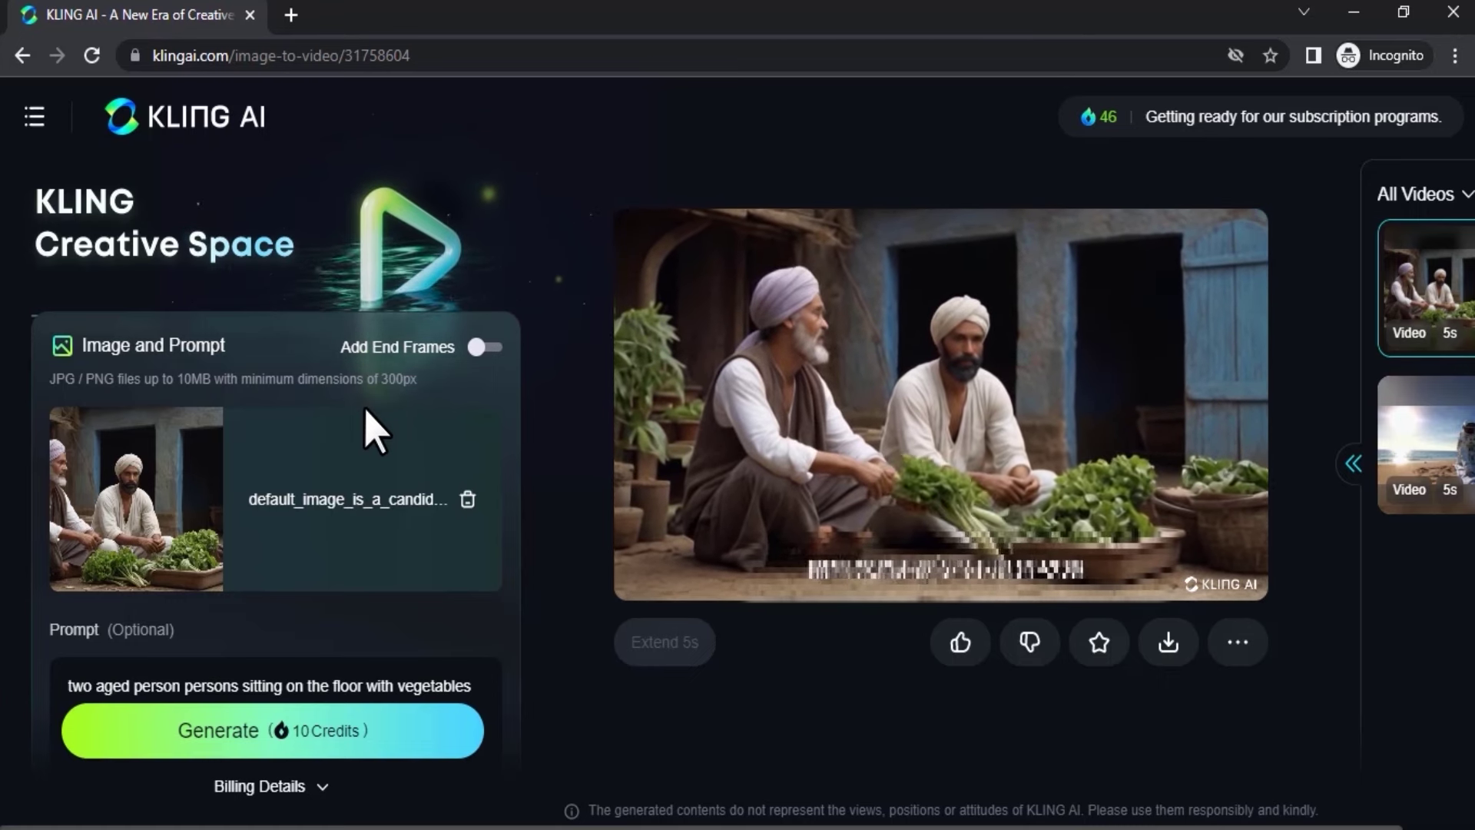
- Open AI Images and fill the prompt with the Dolphin suggestion
{"action": "left_click", "coordinate": [116, 258]}
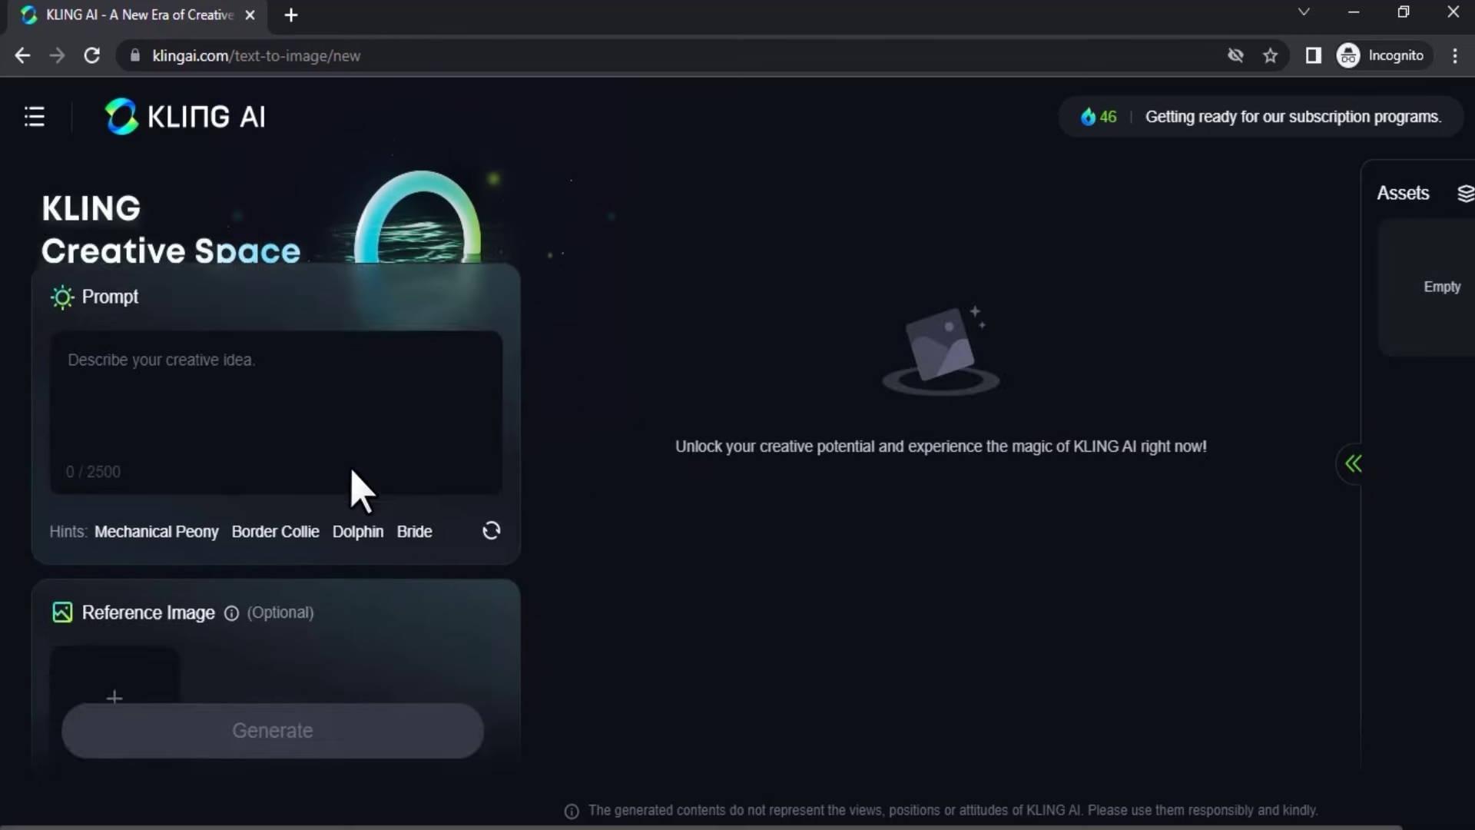
{"action": "scroll", "coordinate": [355, 468], "scroll_direction": "down", "scroll_amount": 3}
{"action": "scroll", "coordinate": [355, 484], "scroll_direction": "down", "scroll_amount": 2}
{"action": "scroll", "coordinate": [356, 487], "scroll_direction": "up", "scroll_amount": 5}
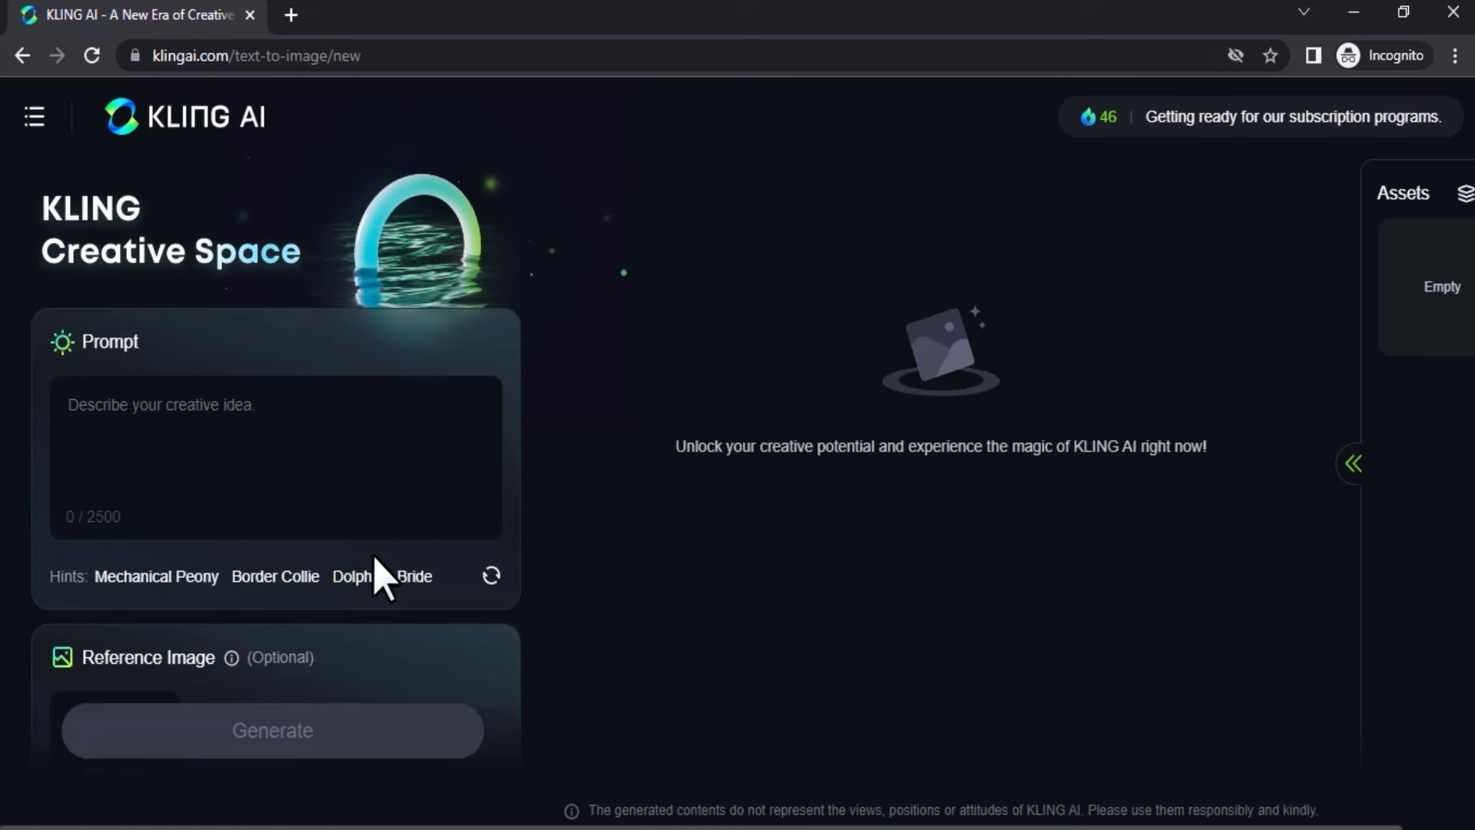
{"action": "left_click", "coordinate": [358, 576]}
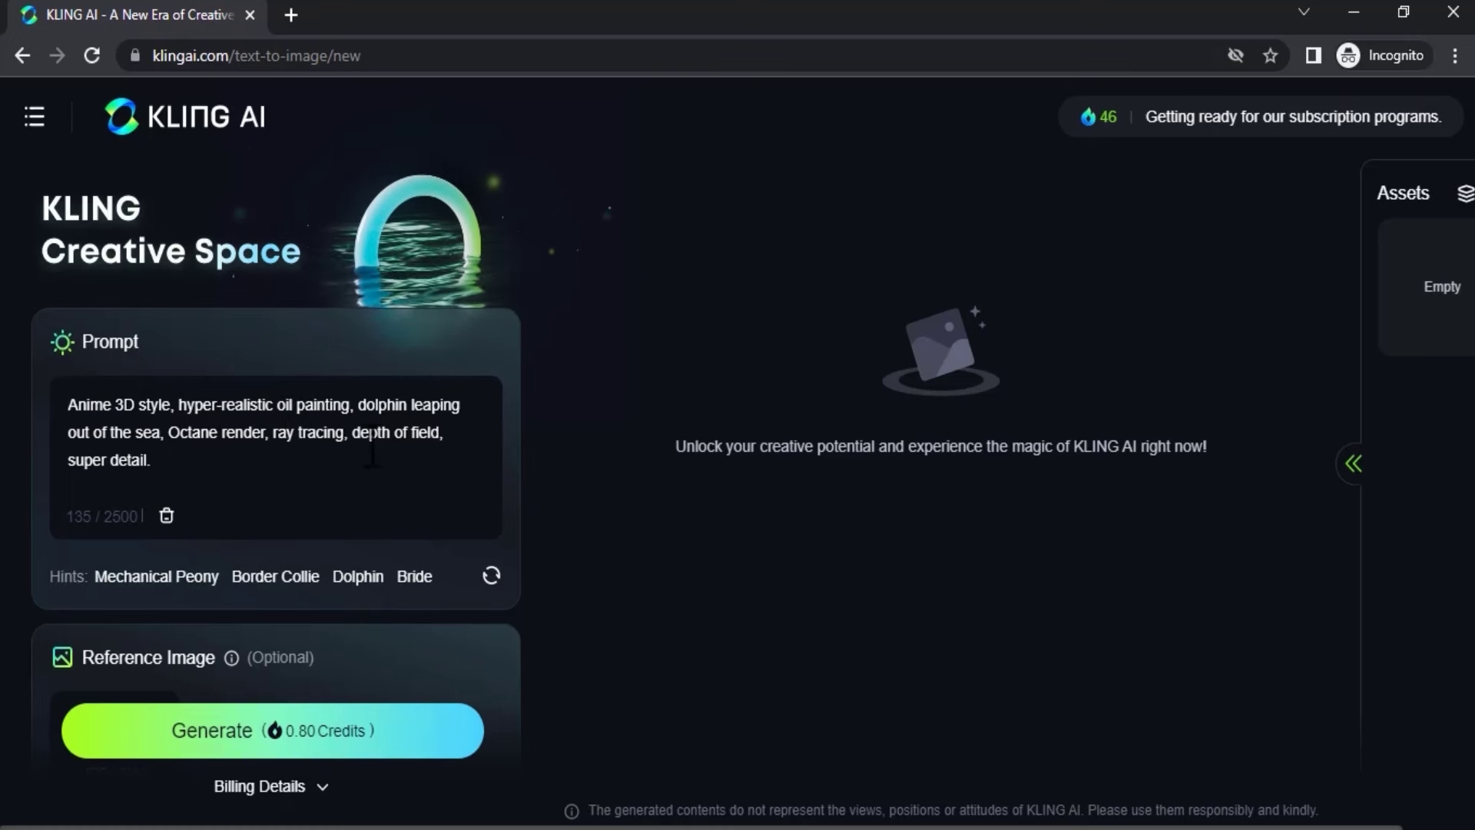
{"action": "scroll", "coordinate": [231, 460], "scroll_direction": "down", "scroll_amount": 2}
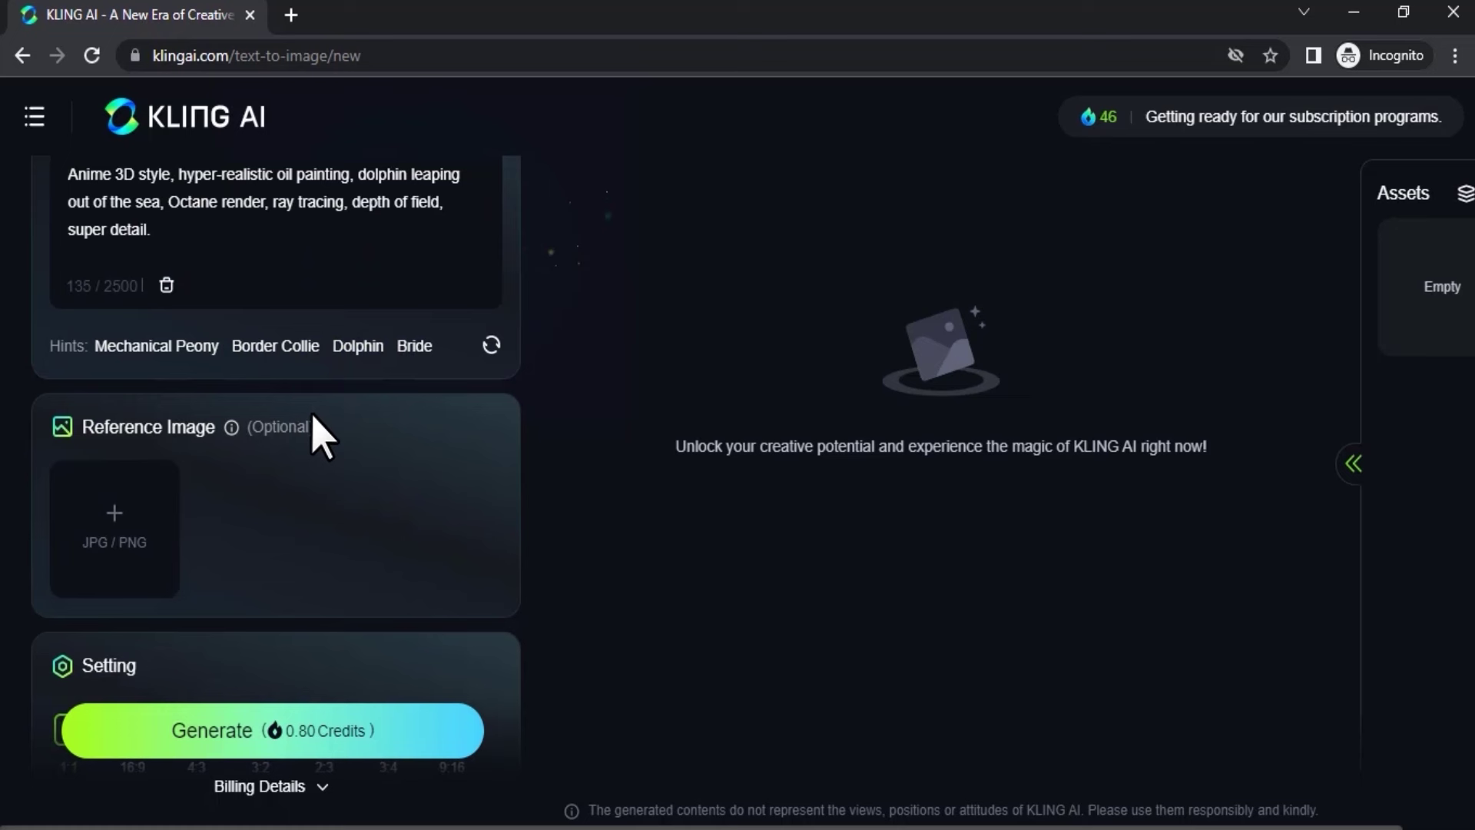
{"action": "scroll", "coordinate": [320, 435], "scroll_direction": "up", "scroll_amount": 2}
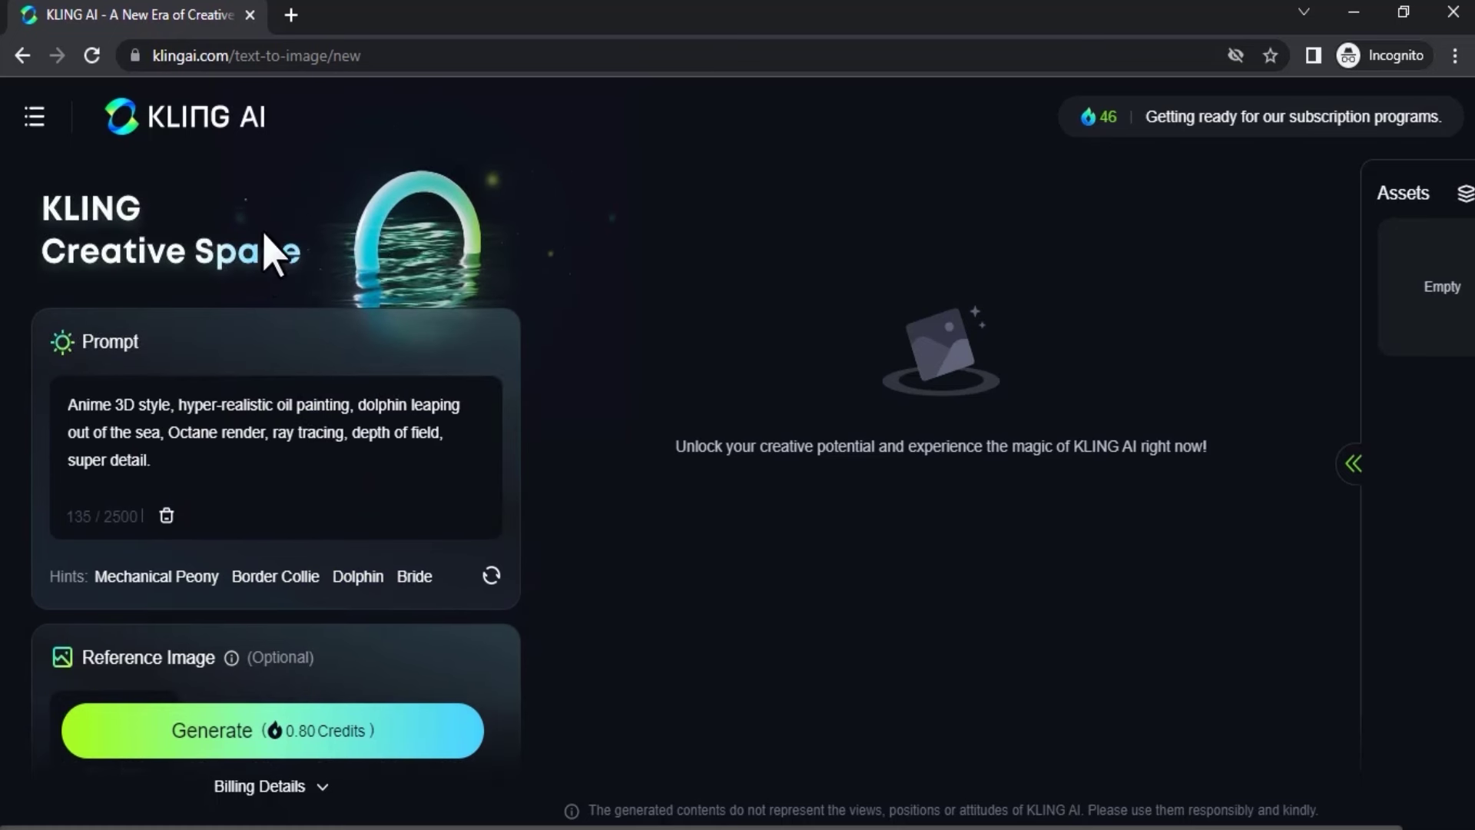
{"action": "scroll", "coordinate": [335, 553], "scroll_direction": "down", "scroll_amount": 3}
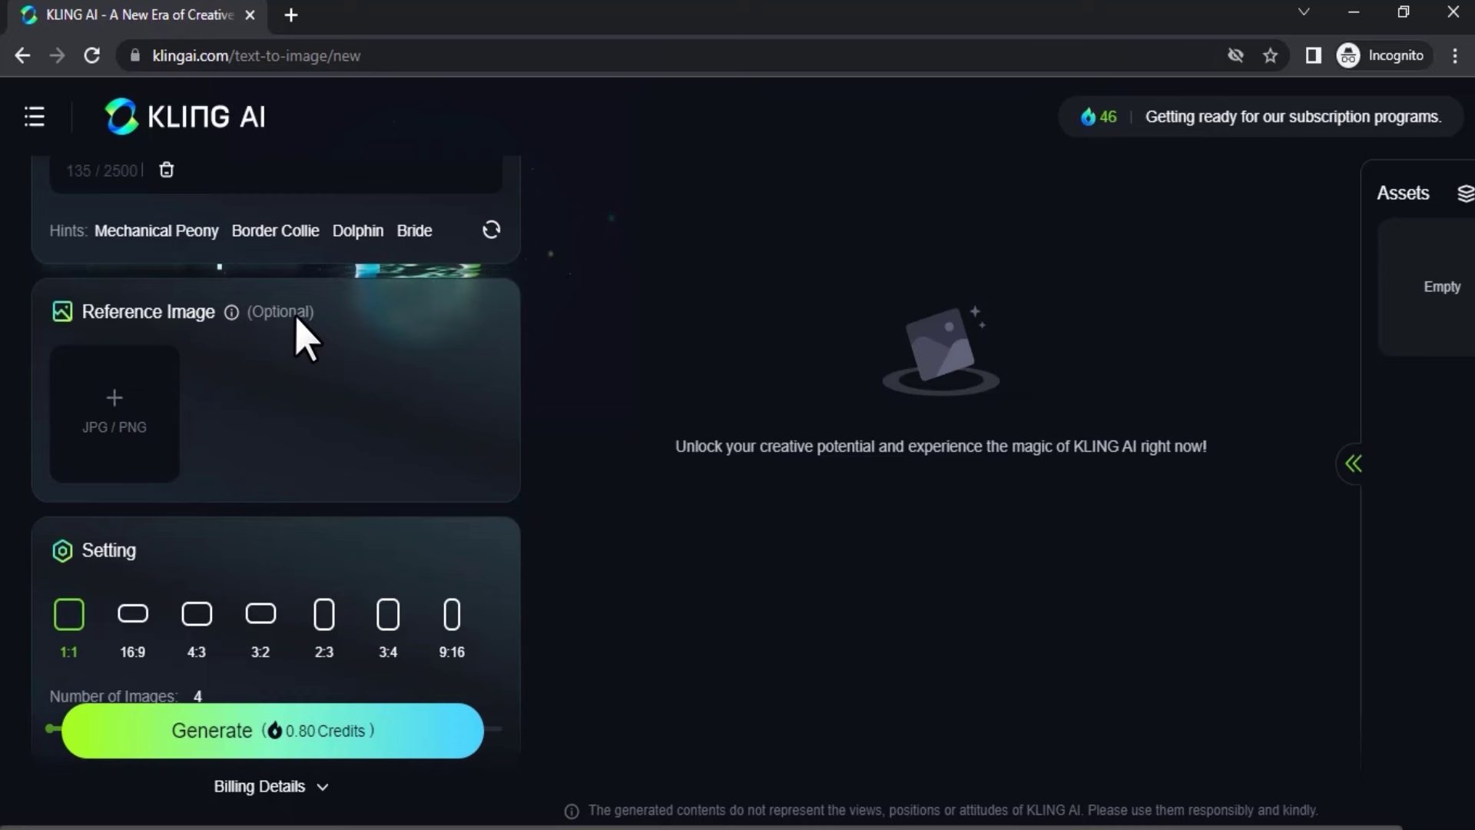
{"action": "scroll", "coordinate": [248, 424], "scroll_direction": "down", "scroll_amount": 1}
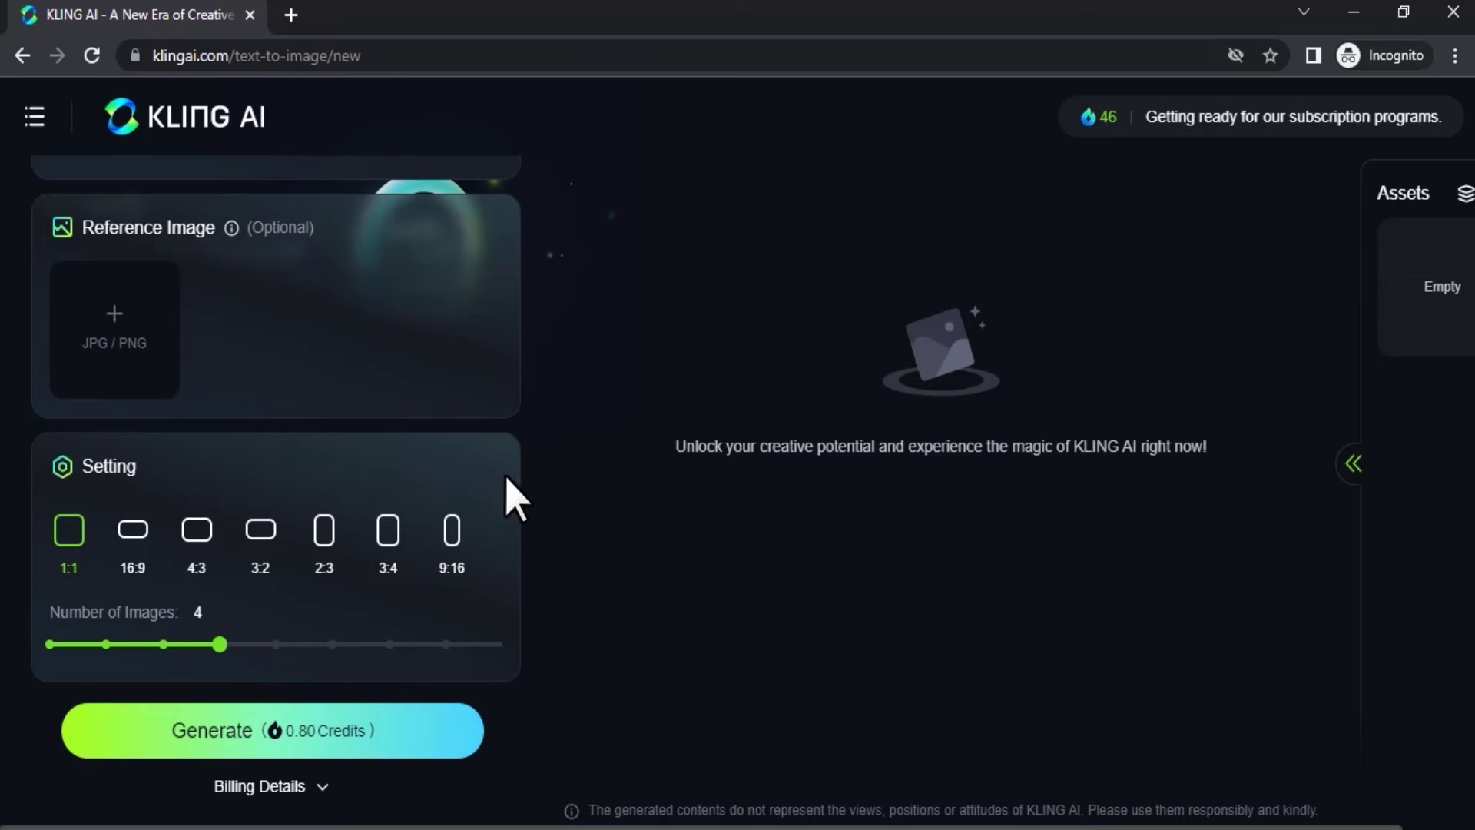
{"action": "scroll", "coordinate": [288, 611], "scroll_direction": "up", "scroll_amount": 2}
{"action": "scroll", "coordinate": [174, 611], "scroll_direction": "down", "scroll_amount": 2}
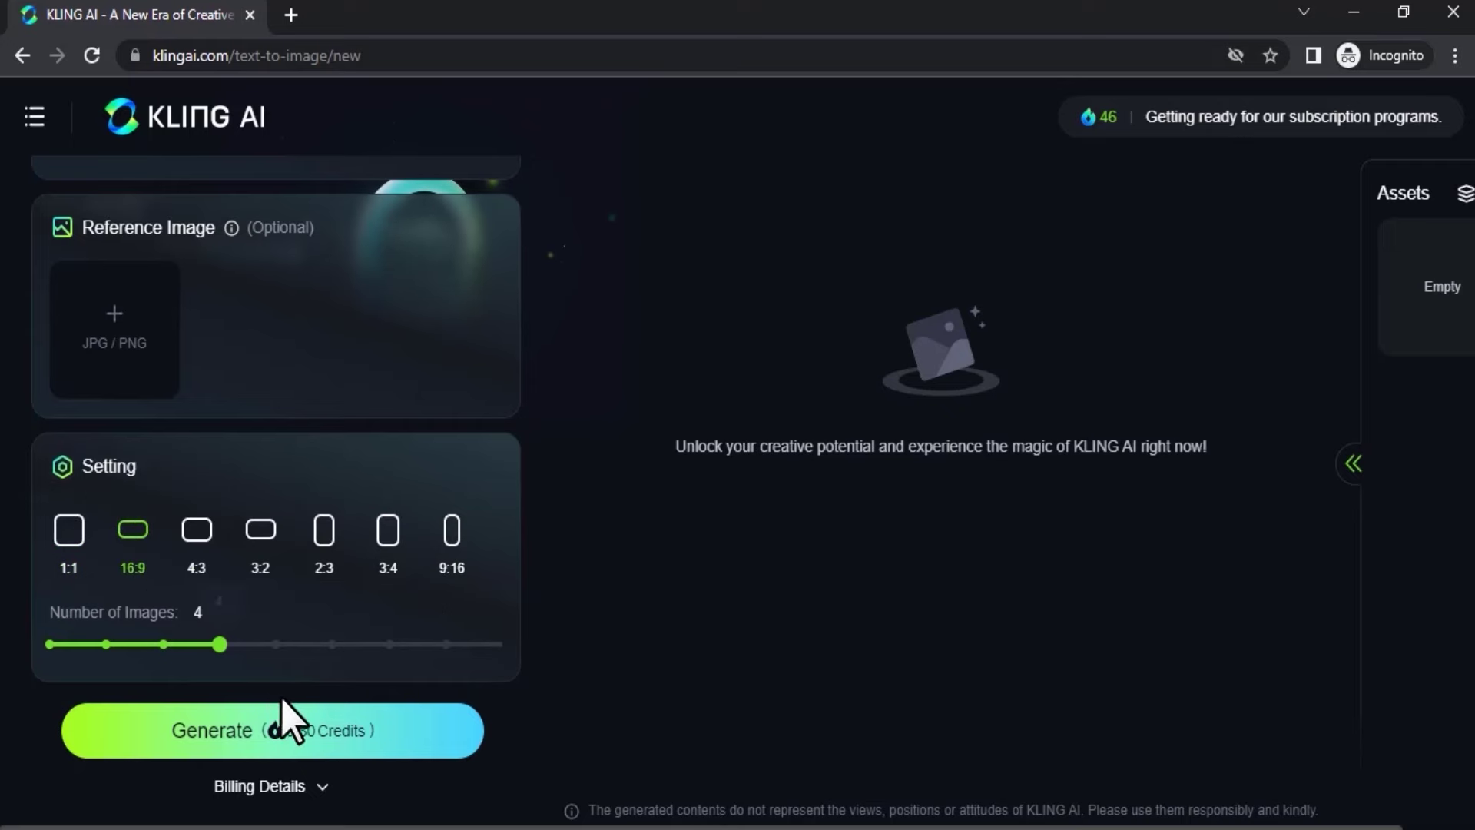
- Generate the dolphin images, view the first one enlarged, then close it
{"action": "left_click", "coordinate": [288, 730]}
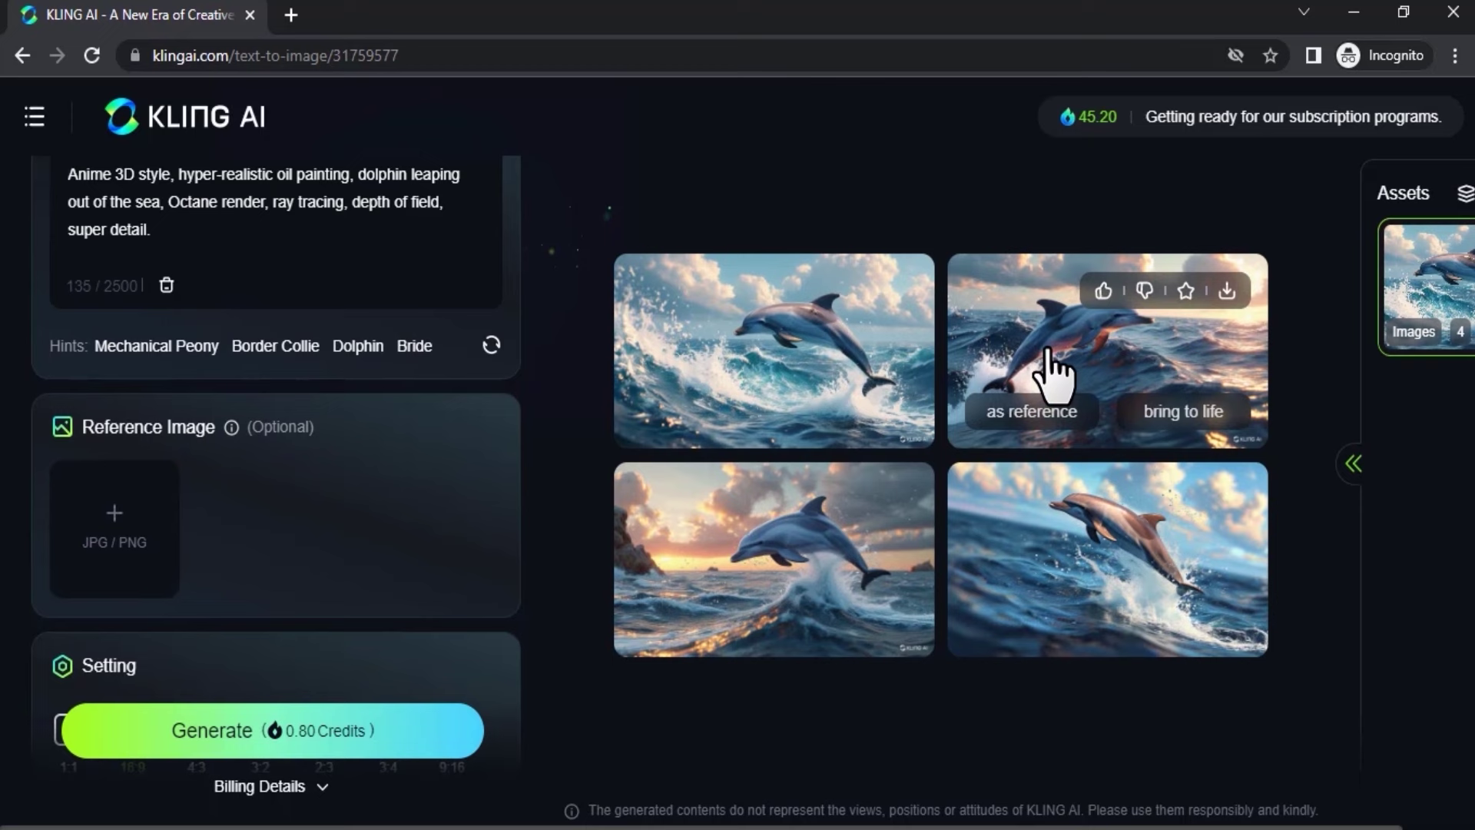
{"action": "left_click", "coordinate": [888, 360]}
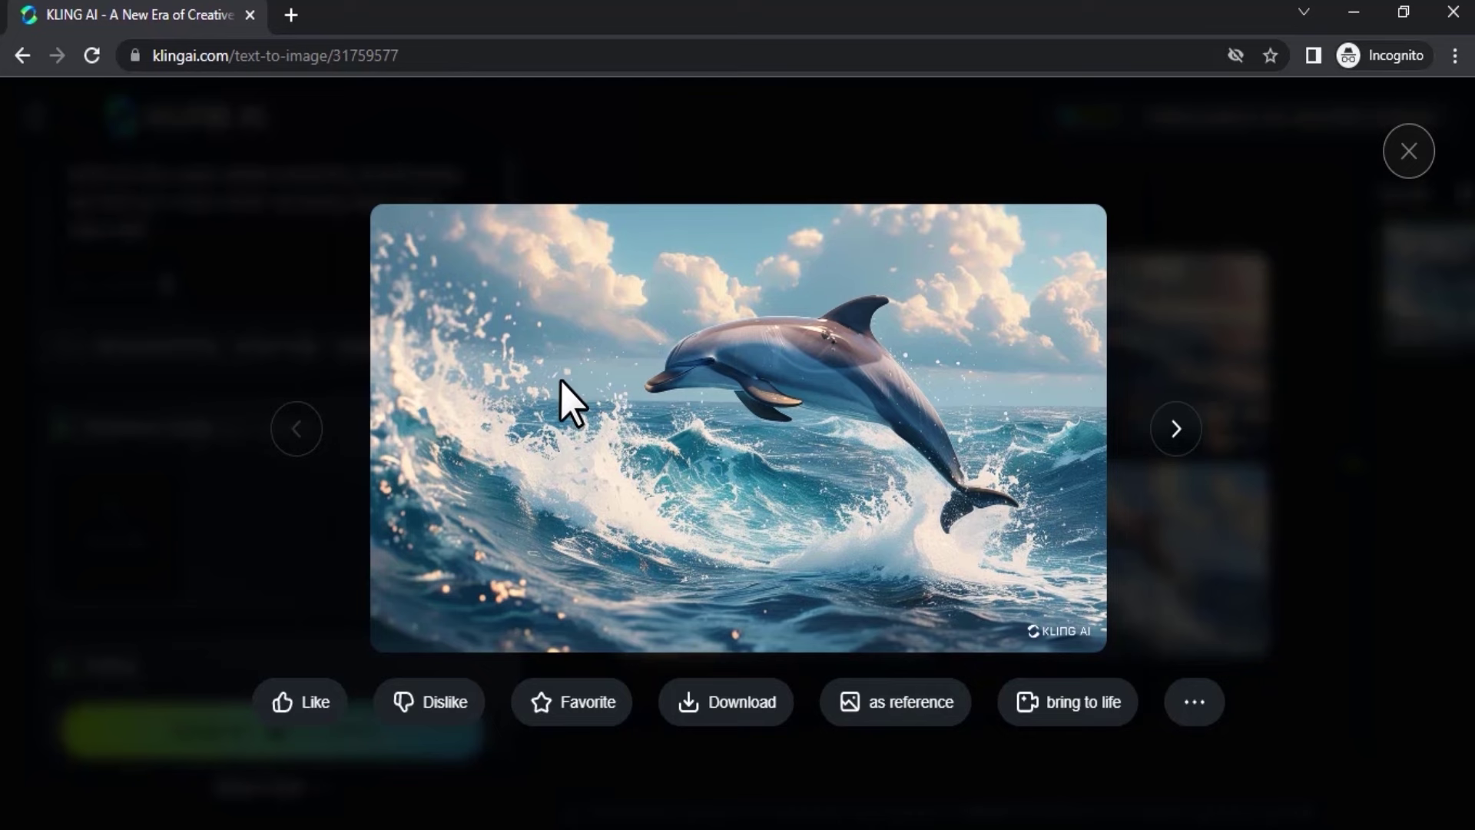
{"action": "left_click", "coordinate": [1207, 211]}
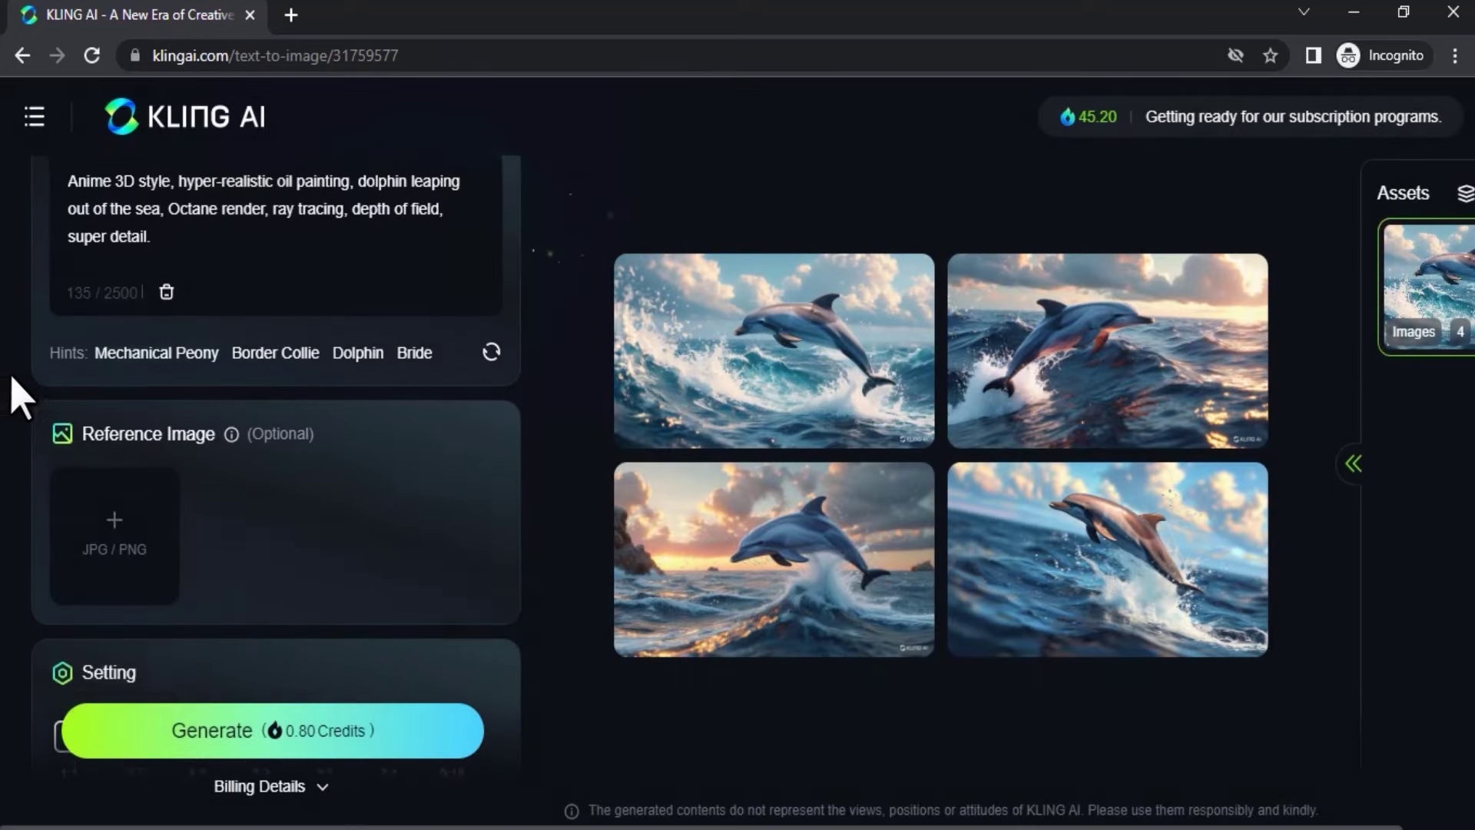
{"action": "scroll", "coordinate": [277, 461], "scroll_direction": "up", "scroll_amount": 2}
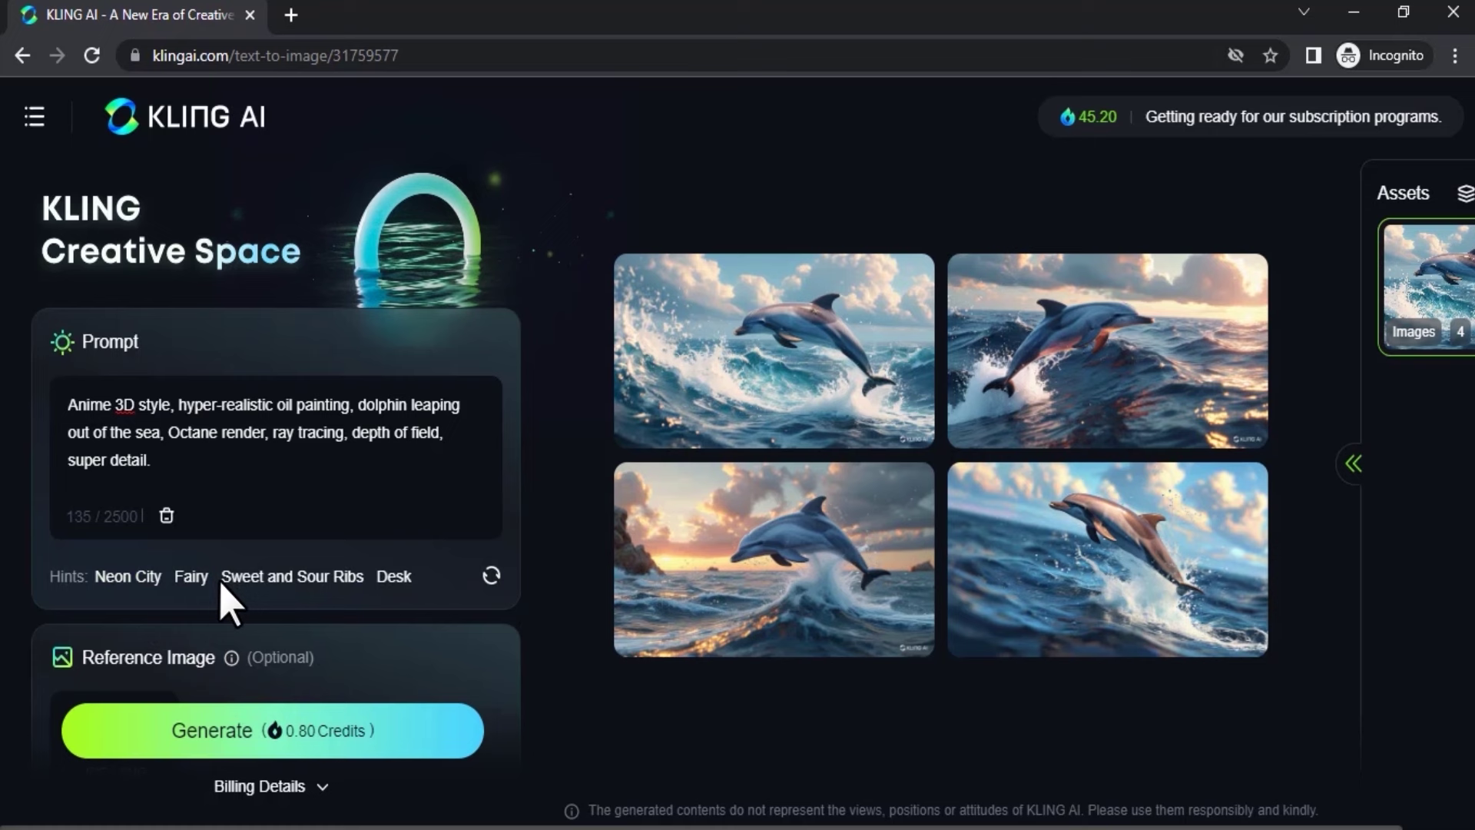
- Swap in the Fairy suggestion prompt and generate the watercolour fairy images
{"action": "left_click", "coordinate": [190, 576]}
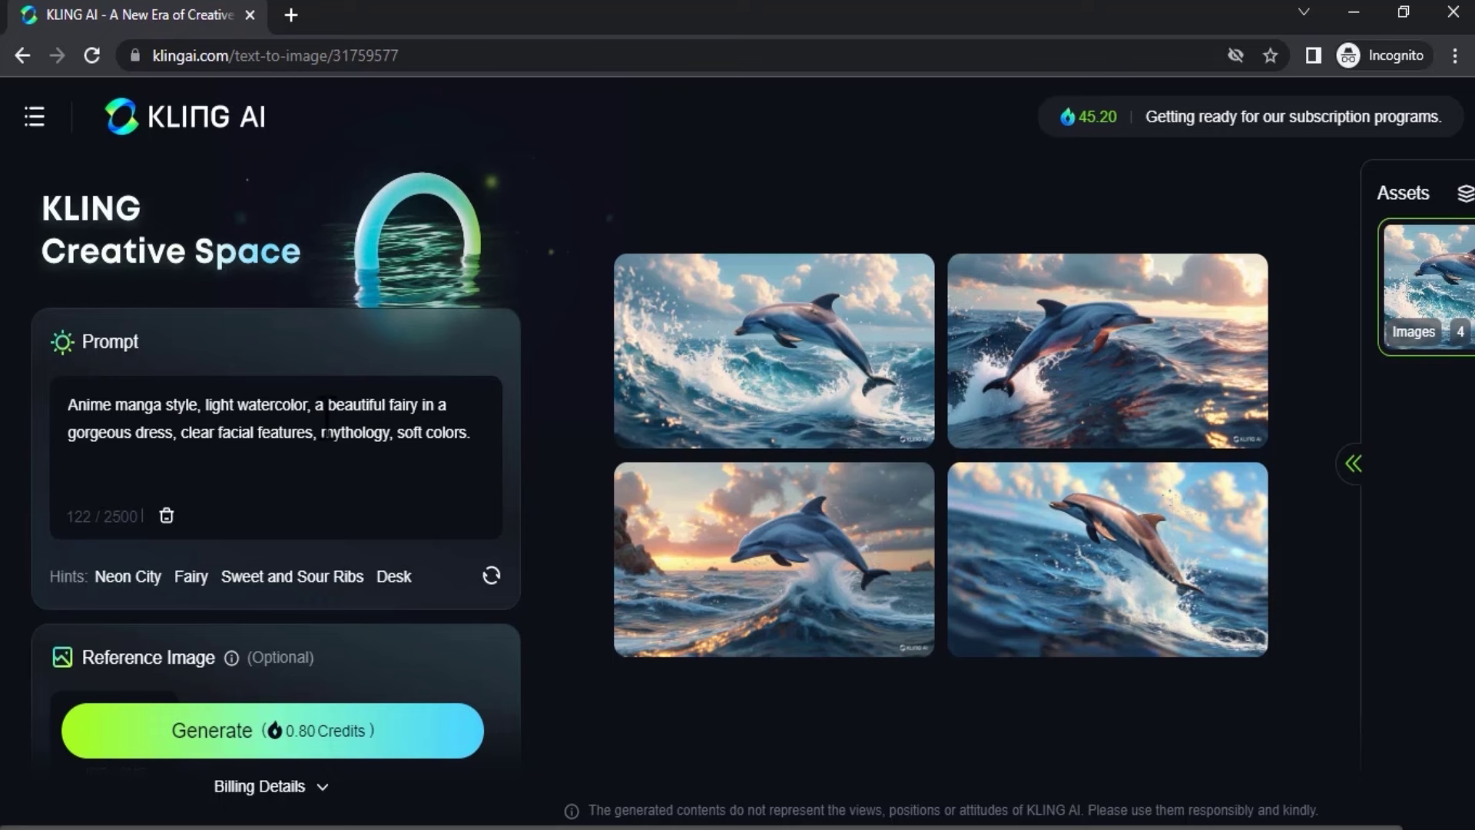
{"action": "scroll", "coordinate": [334, 520], "scroll_direction": "down", "scroll_amount": 3}
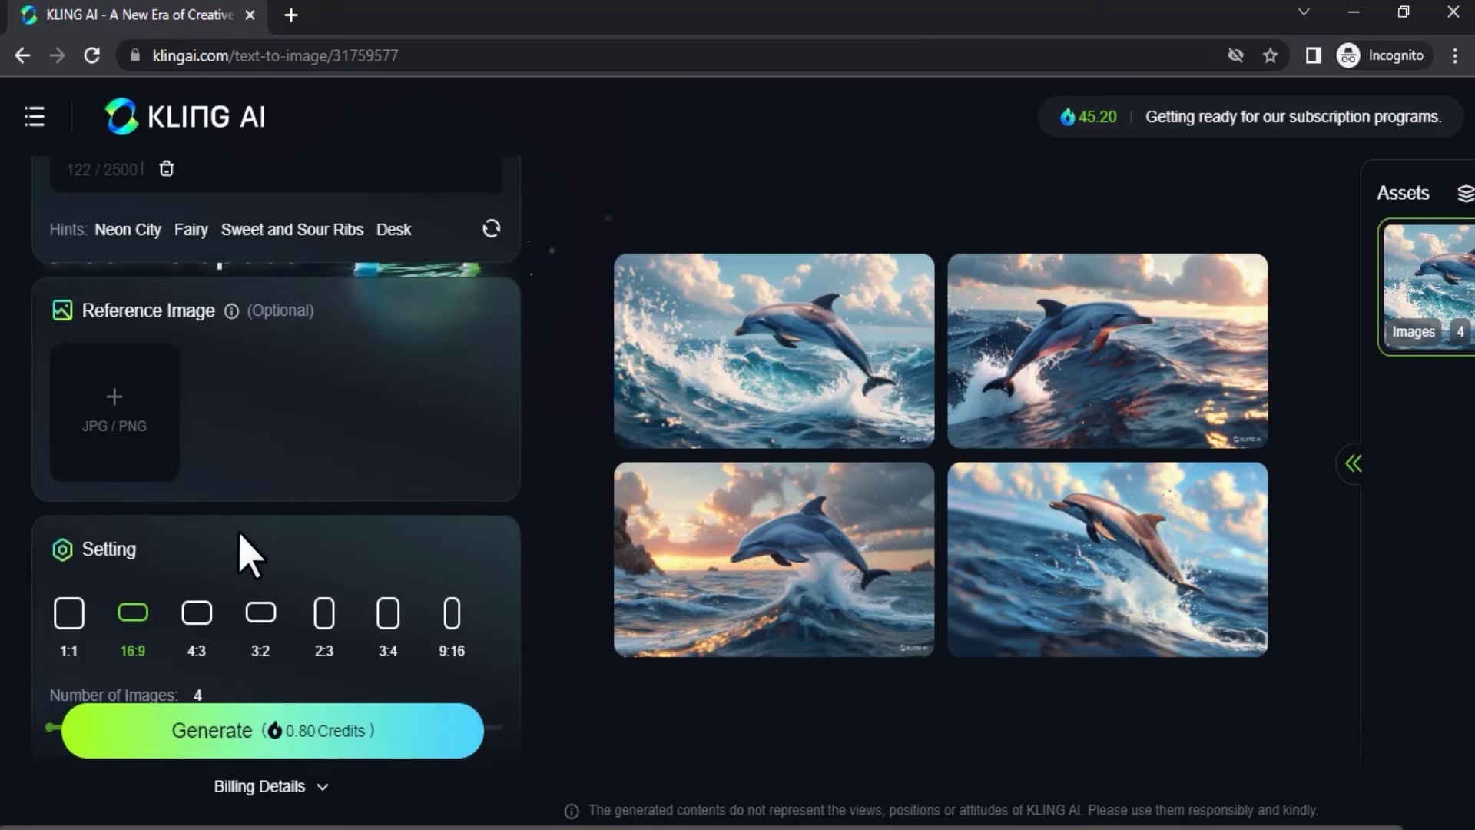
{"action": "scroll", "coordinate": [242, 553], "scroll_direction": "down", "scroll_amount": 2}
{"action": "left_click", "coordinate": [266, 731]}
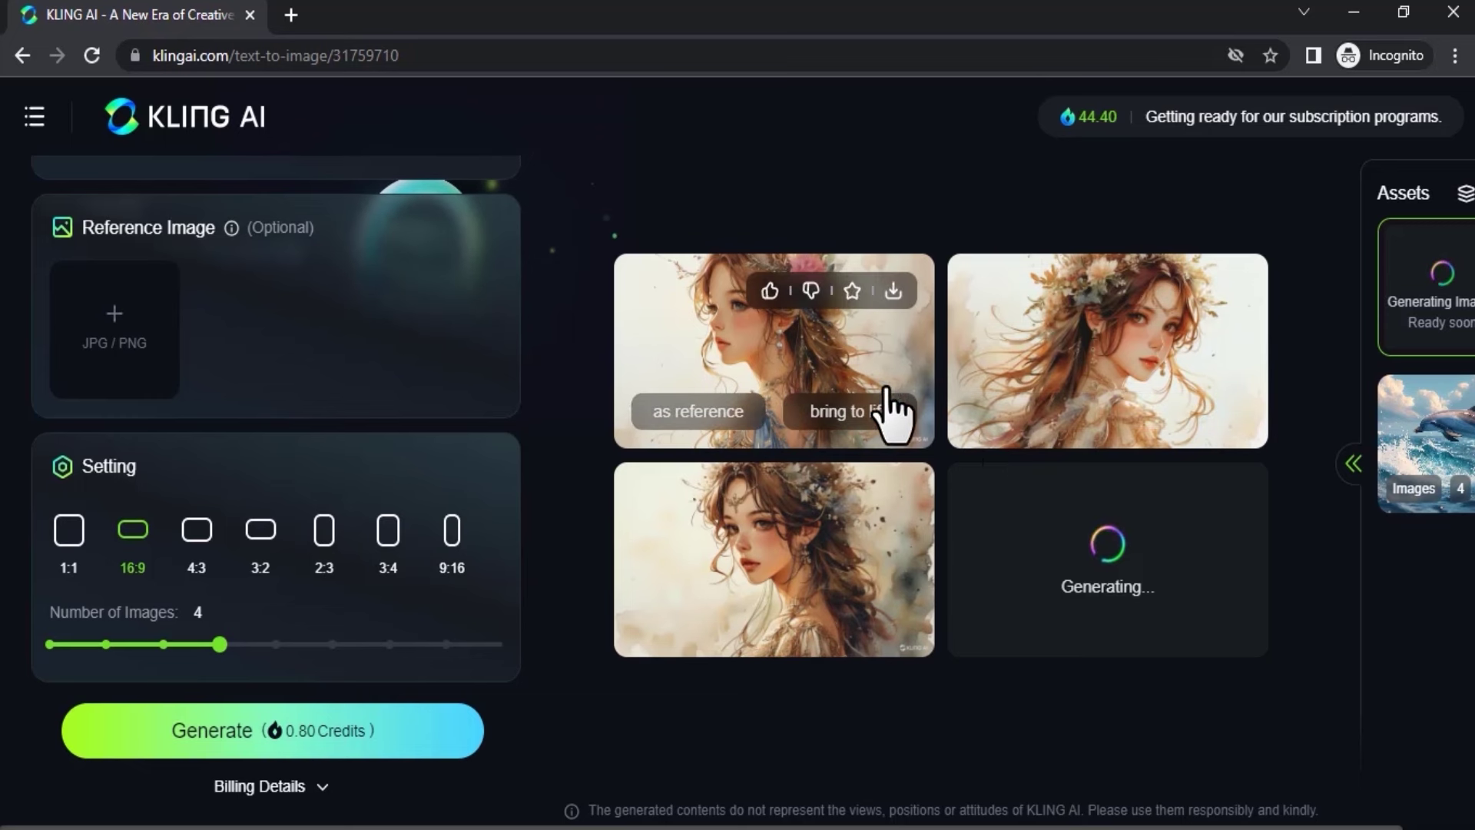
{"action": "mouse_move", "coordinate": [773, 351]}
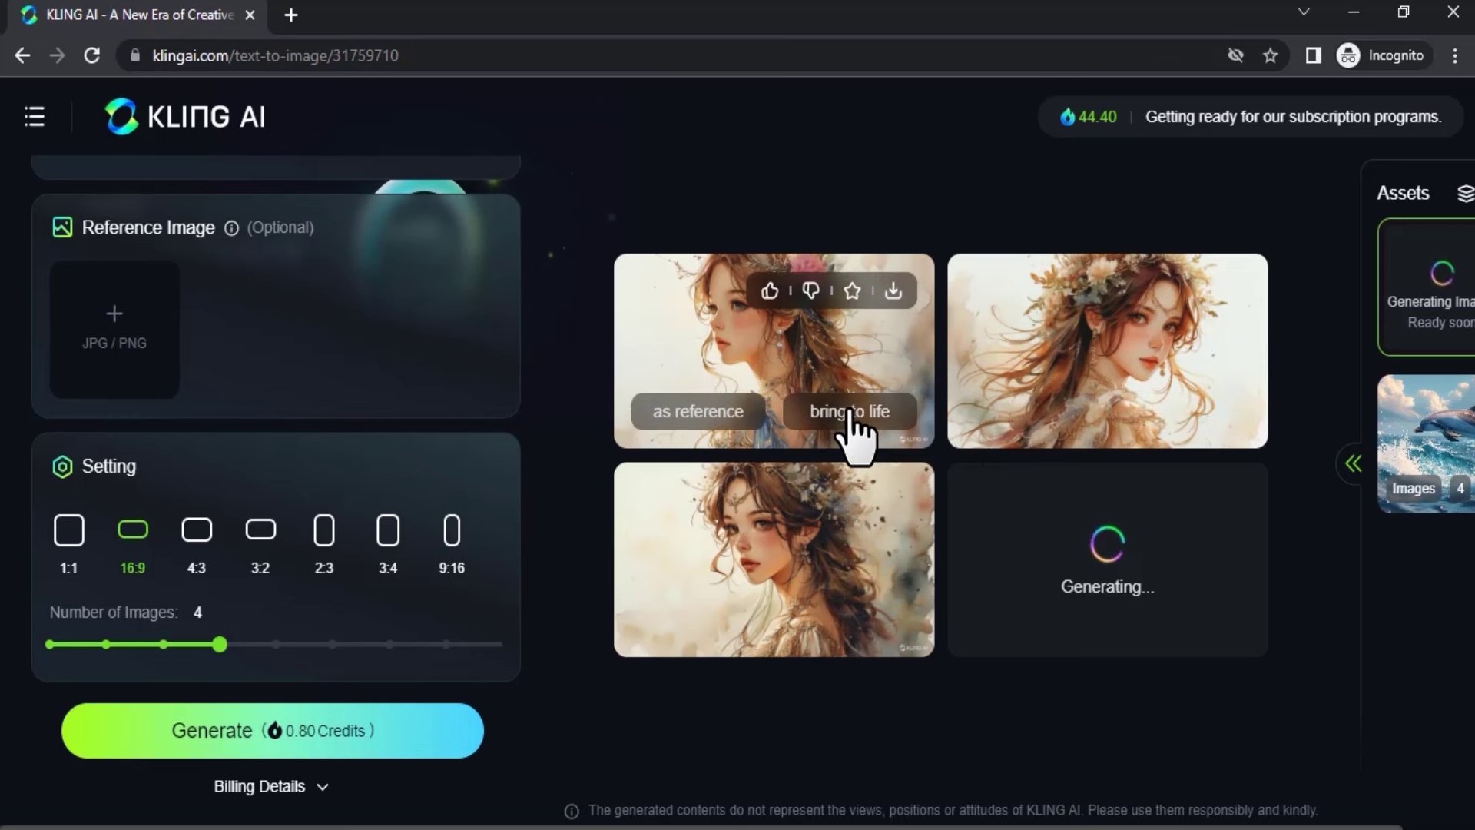
- Bring the first fairy image to life and generate its video
{"action": "left_click", "coordinate": [853, 415]}
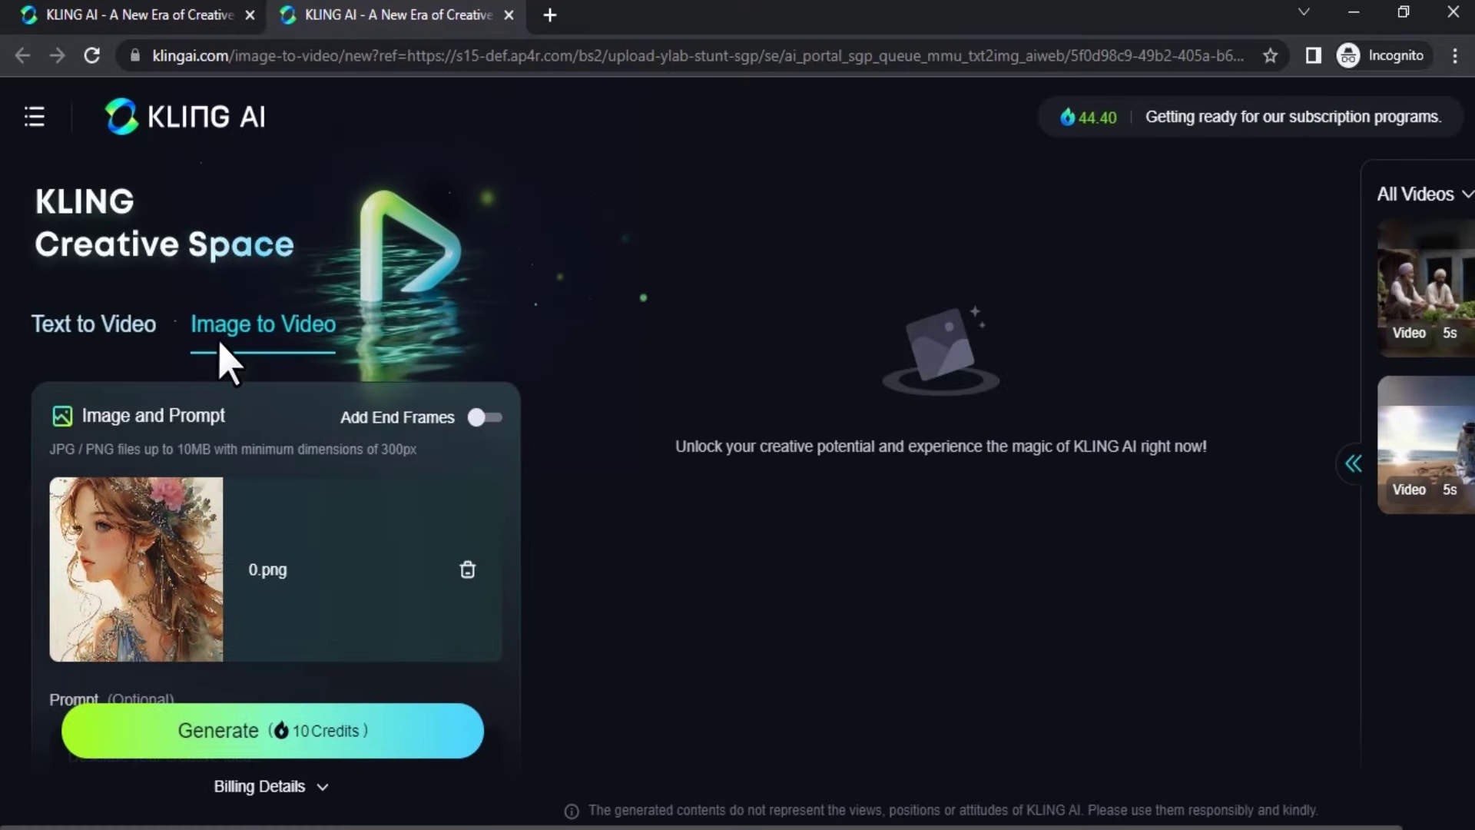
{"action": "scroll", "coordinate": [305, 533], "scroll_direction": "down", "scroll_amount": 1}
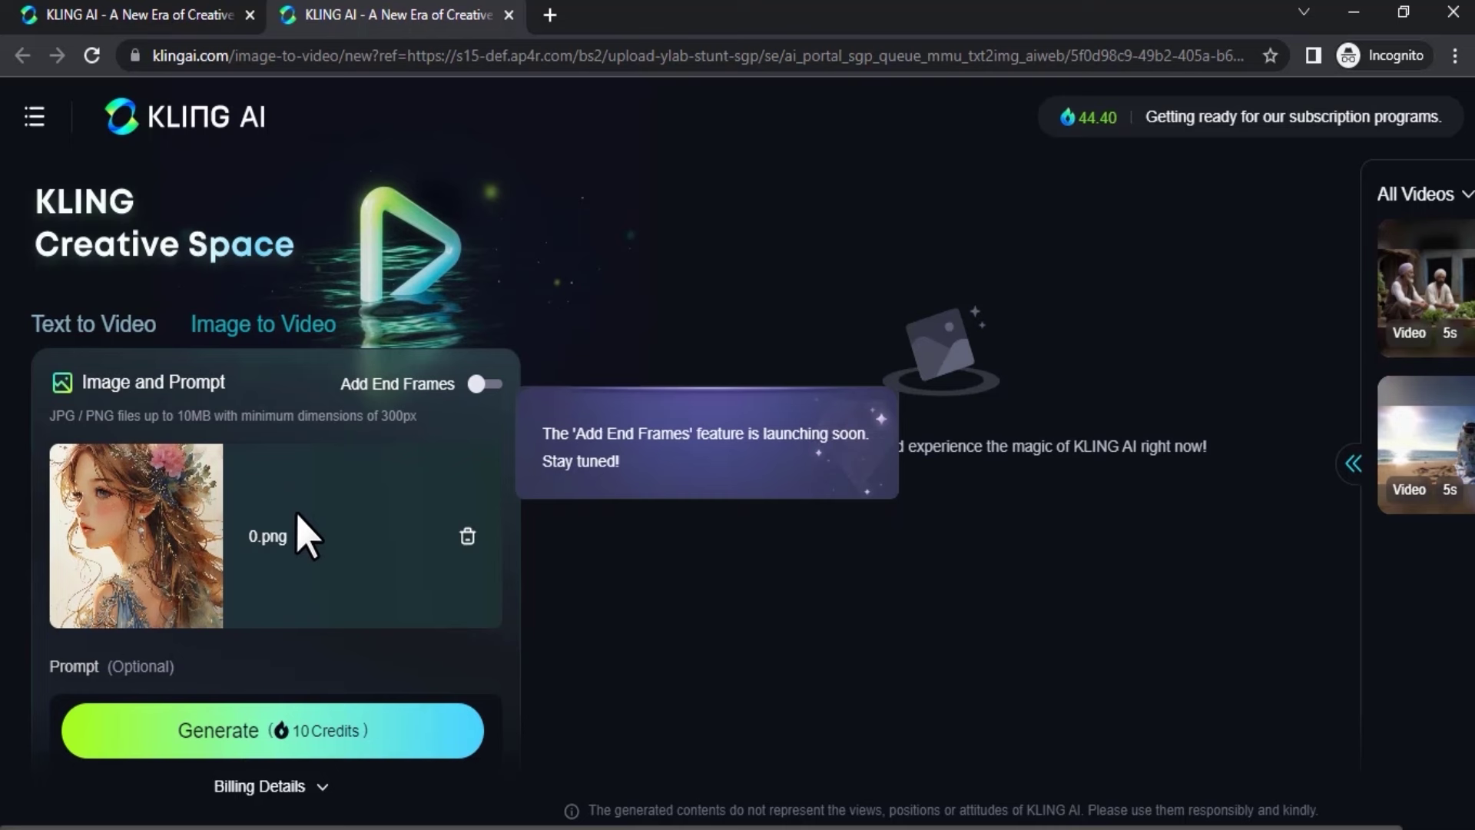
{"action": "scroll", "coordinate": [306, 533], "scroll_direction": "down", "scroll_amount": 3}
{"action": "scroll", "coordinate": [266, 622], "scroll_direction": "up", "scroll_amount": 2}
{"action": "scroll", "coordinate": [265, 622], "scroll_direction": "down", "scroll_amount": 3}
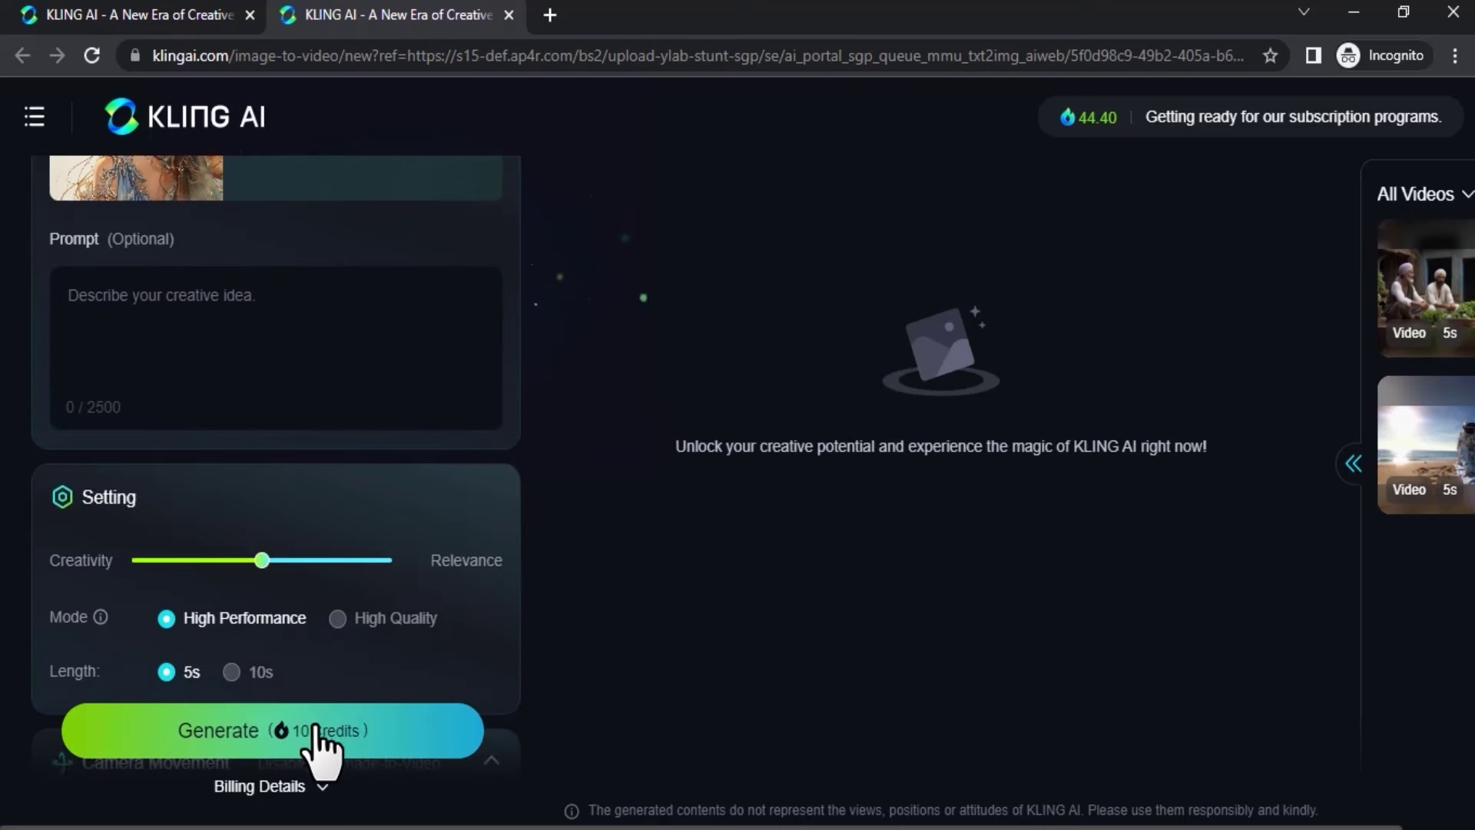
{"action": "left_click", "coordinate": [265, 729]}
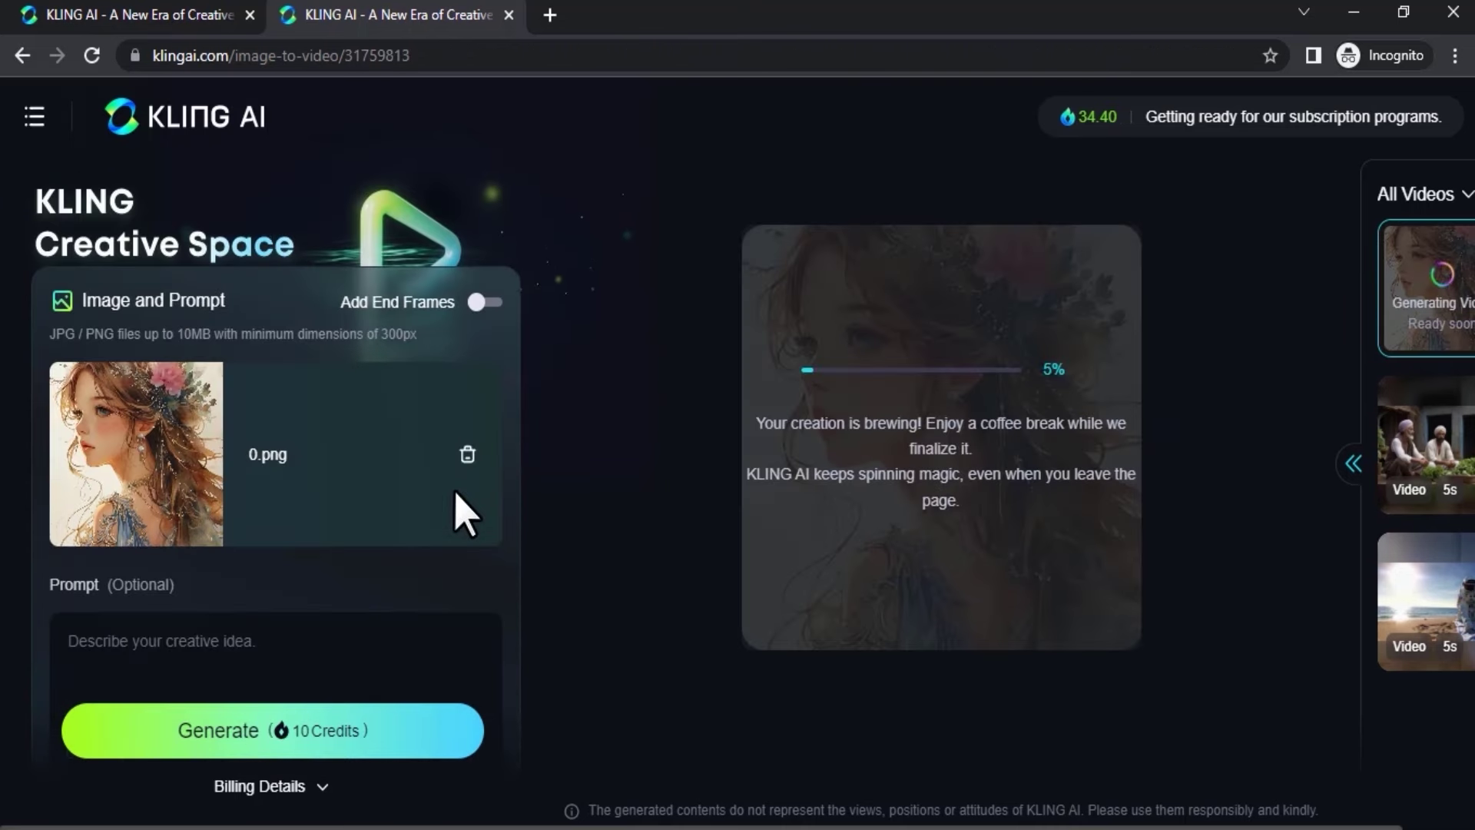